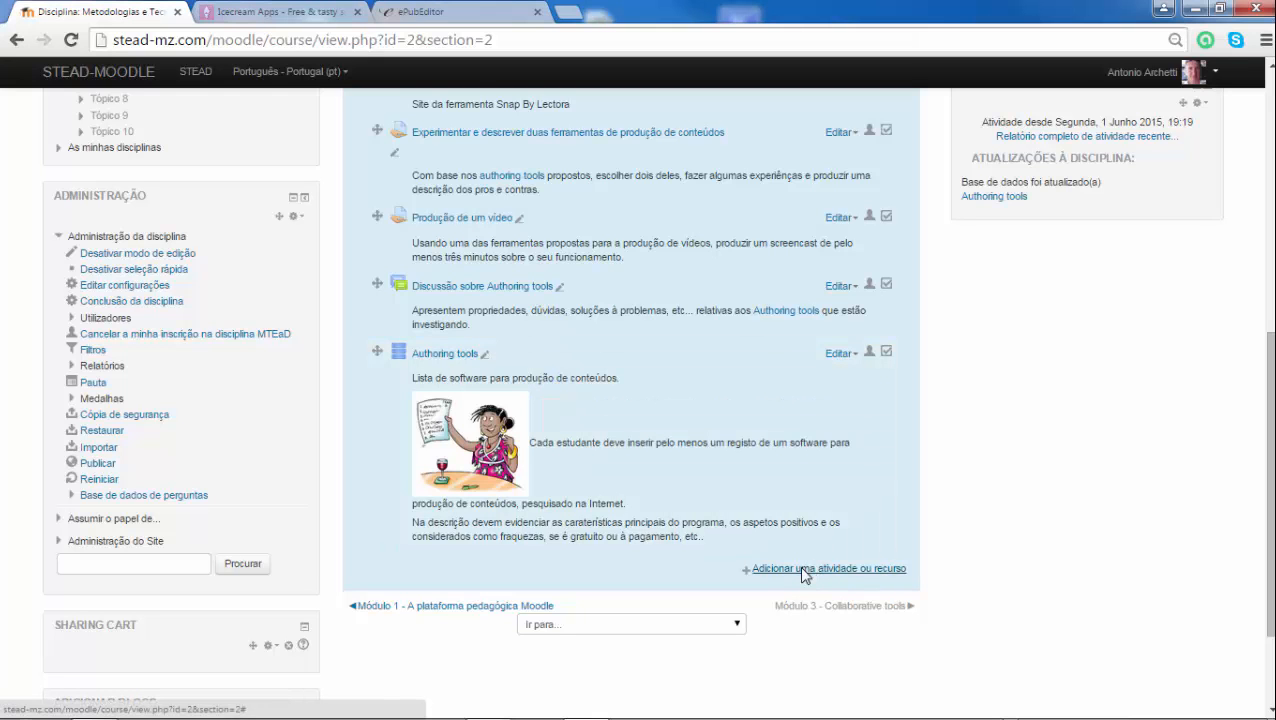
Read the description of the Base de dados activity type in the activity chooser, and close the chooser without adding anything.
left_click(798, 565)
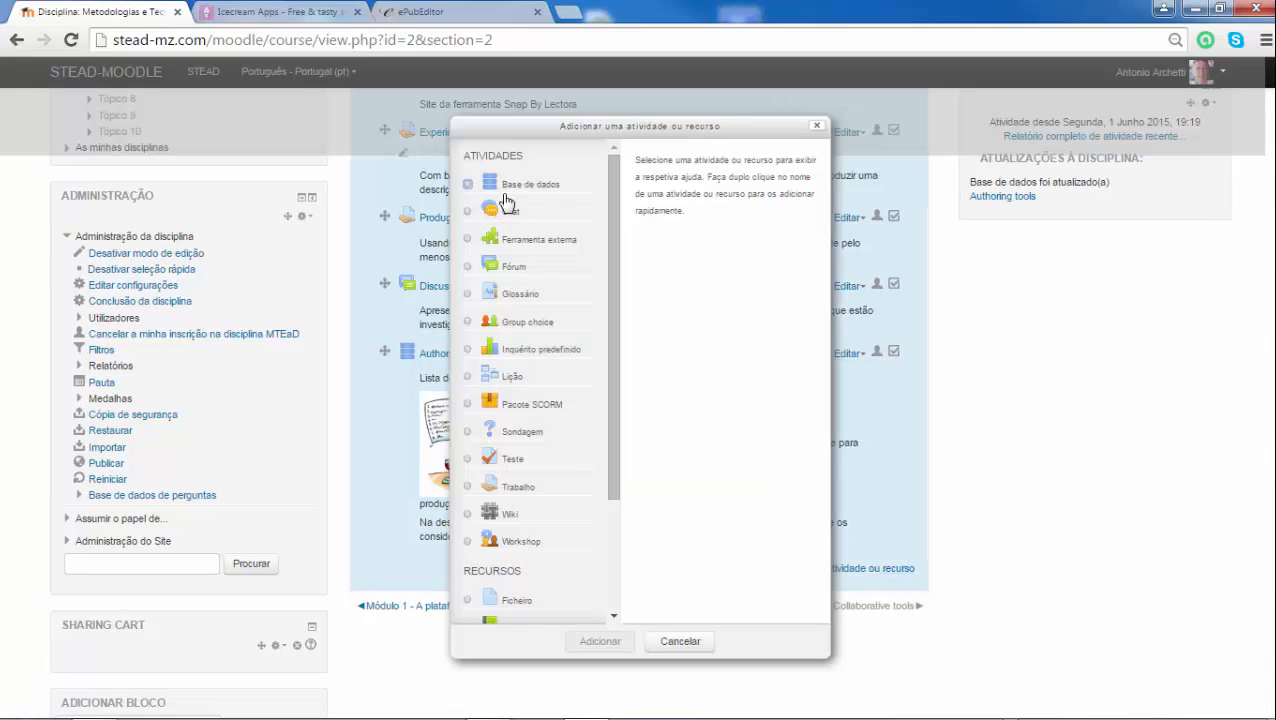
left_click(468, 190)
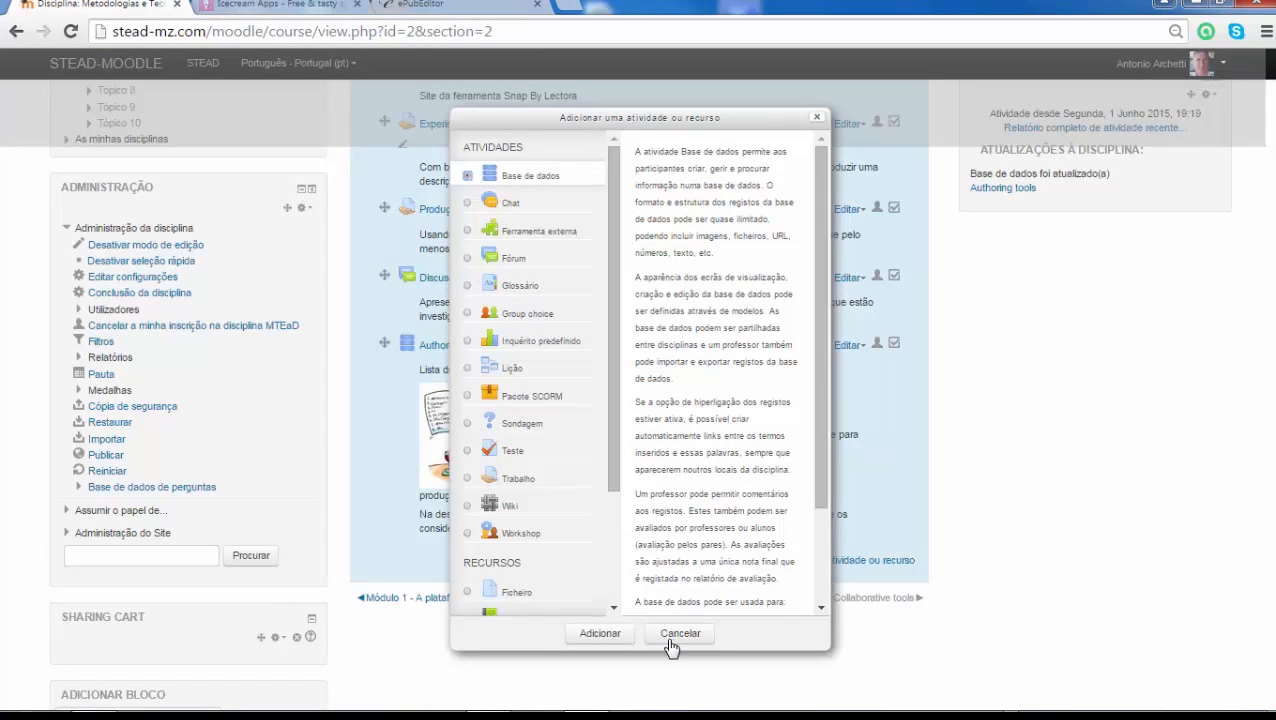
left_click(680, 635)
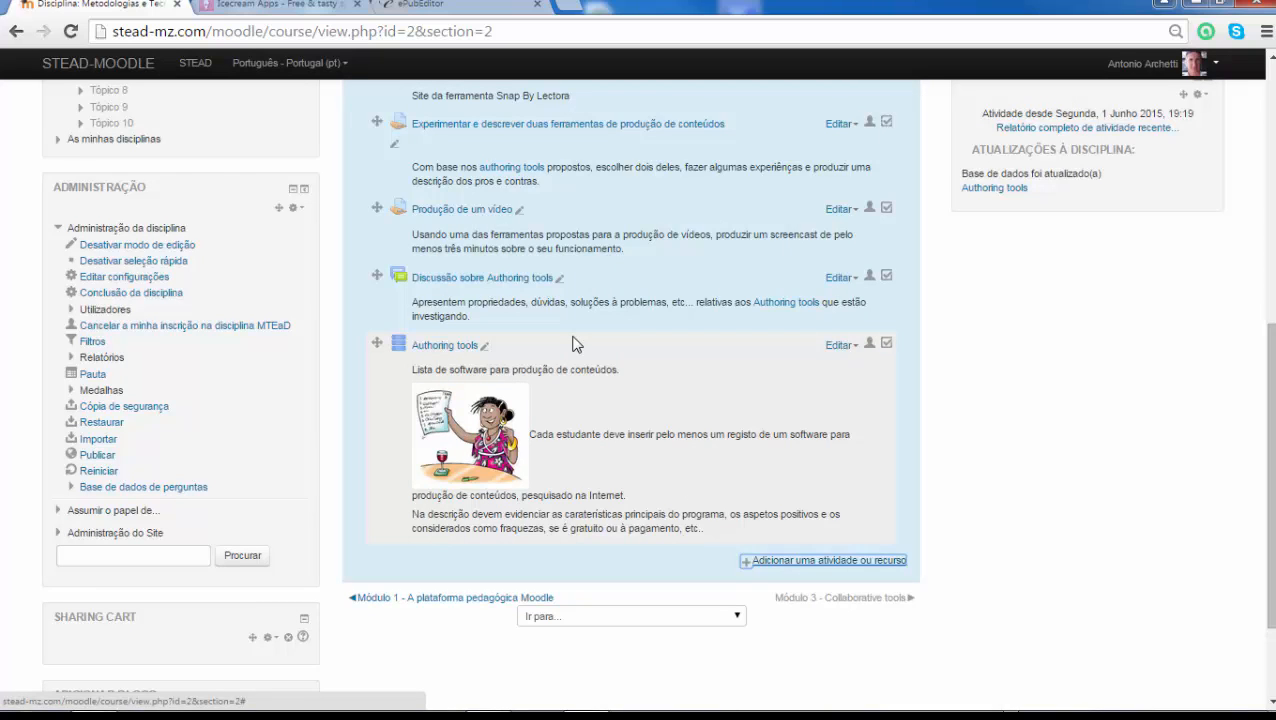
Open the Authoring tools database in Módulo 2 and look through its list of submitted software records.
left_click(437, 347)
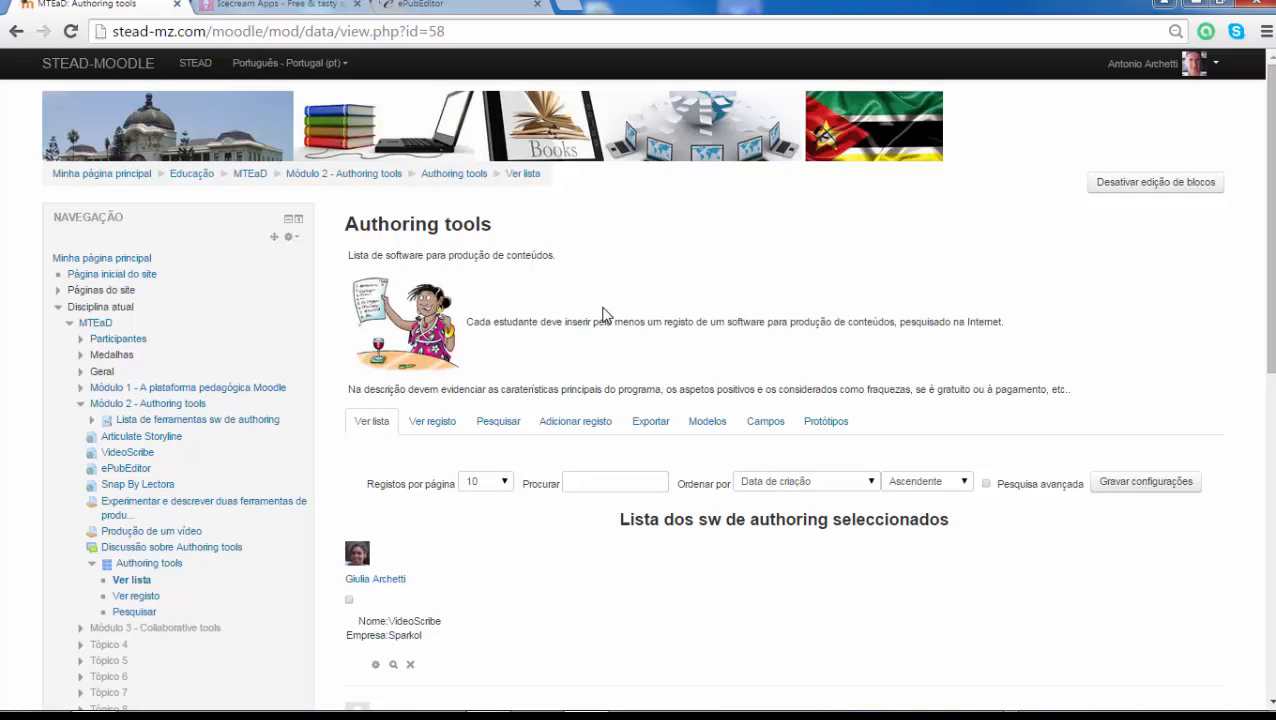
scroll(540, 445, "down", 2)
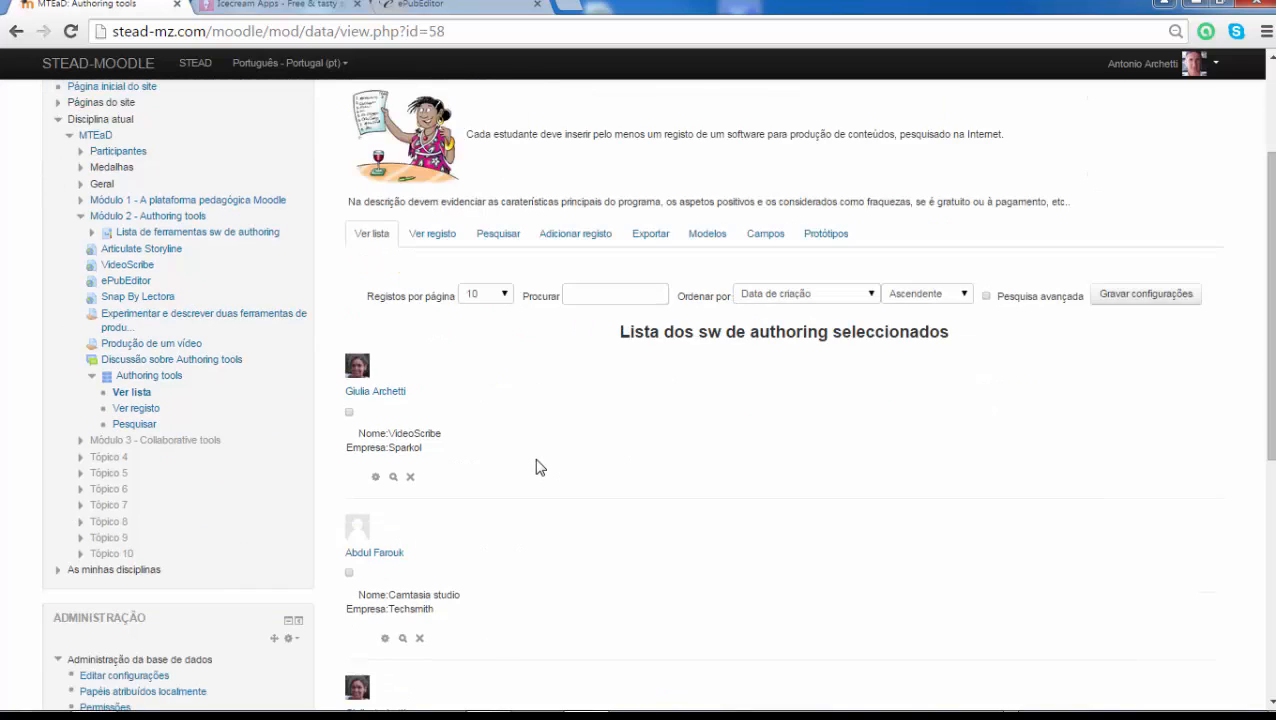
scroll(540, 466, "down", 3)
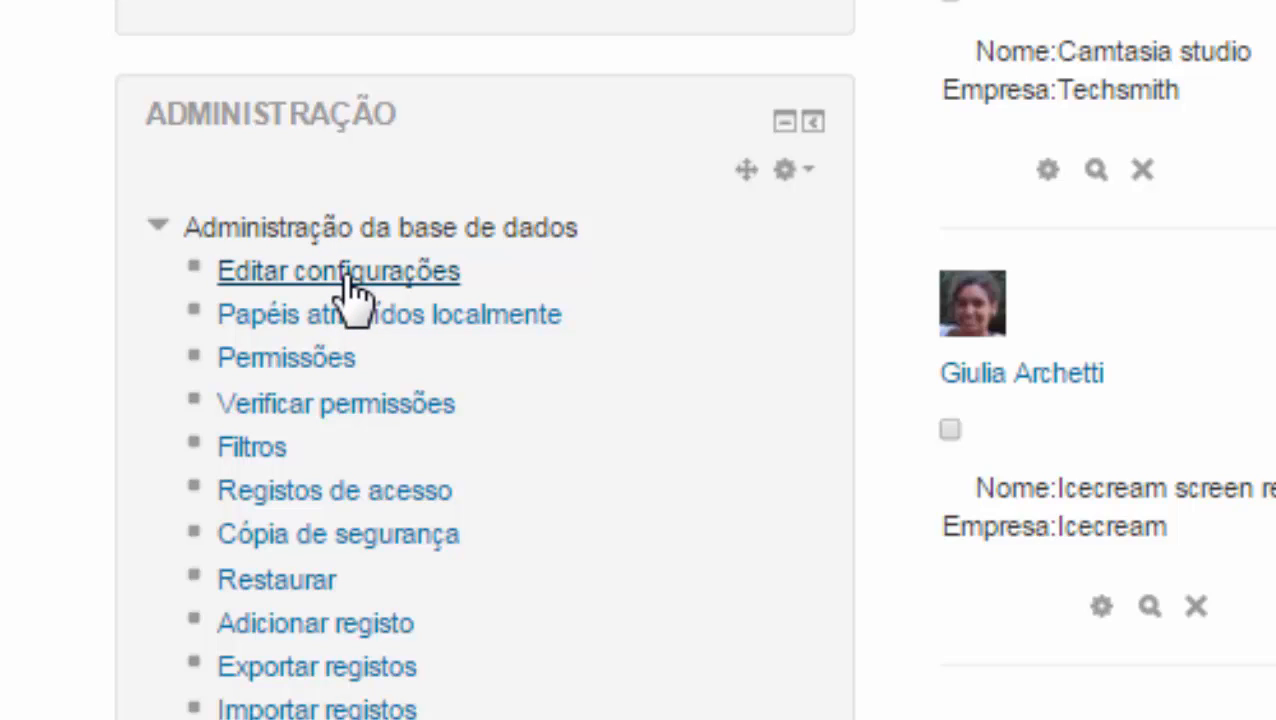
Open the Authoring tools database's settings and review the general description and the Registos options.
left_click(348, 283)
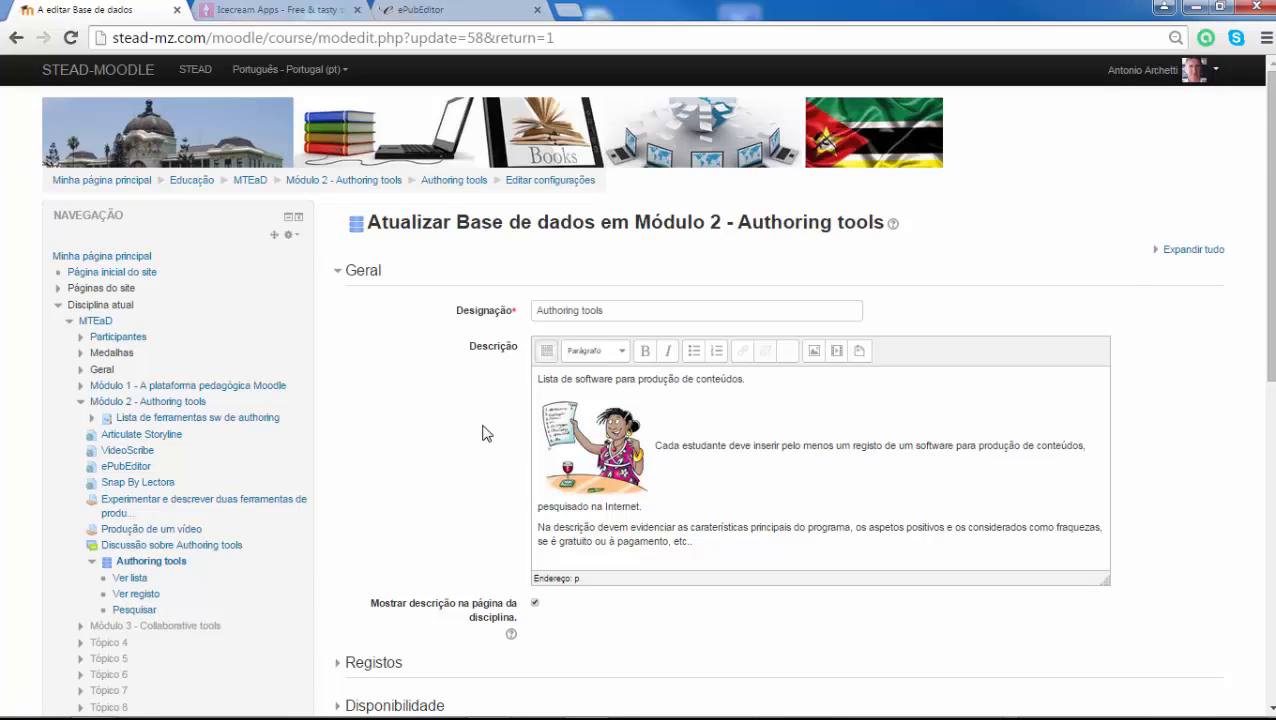
scroll(483, 430, "down", 2)
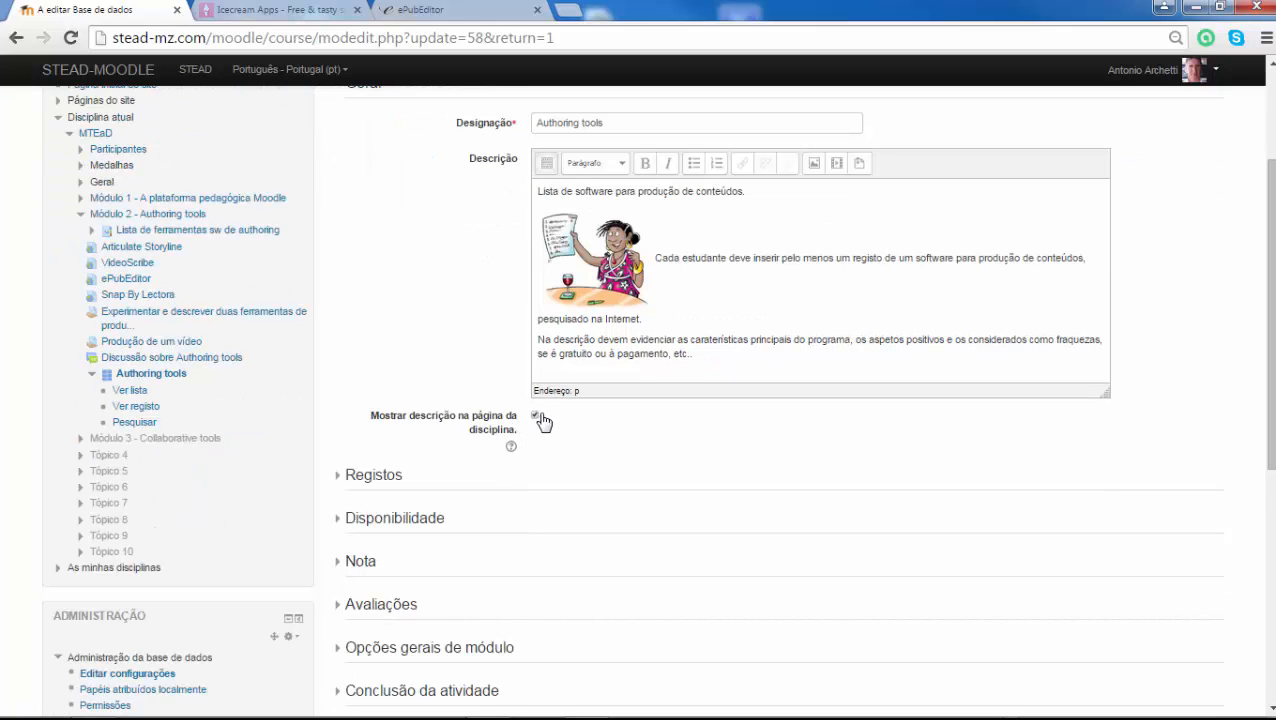
scroll(640, 451, "down", 1)
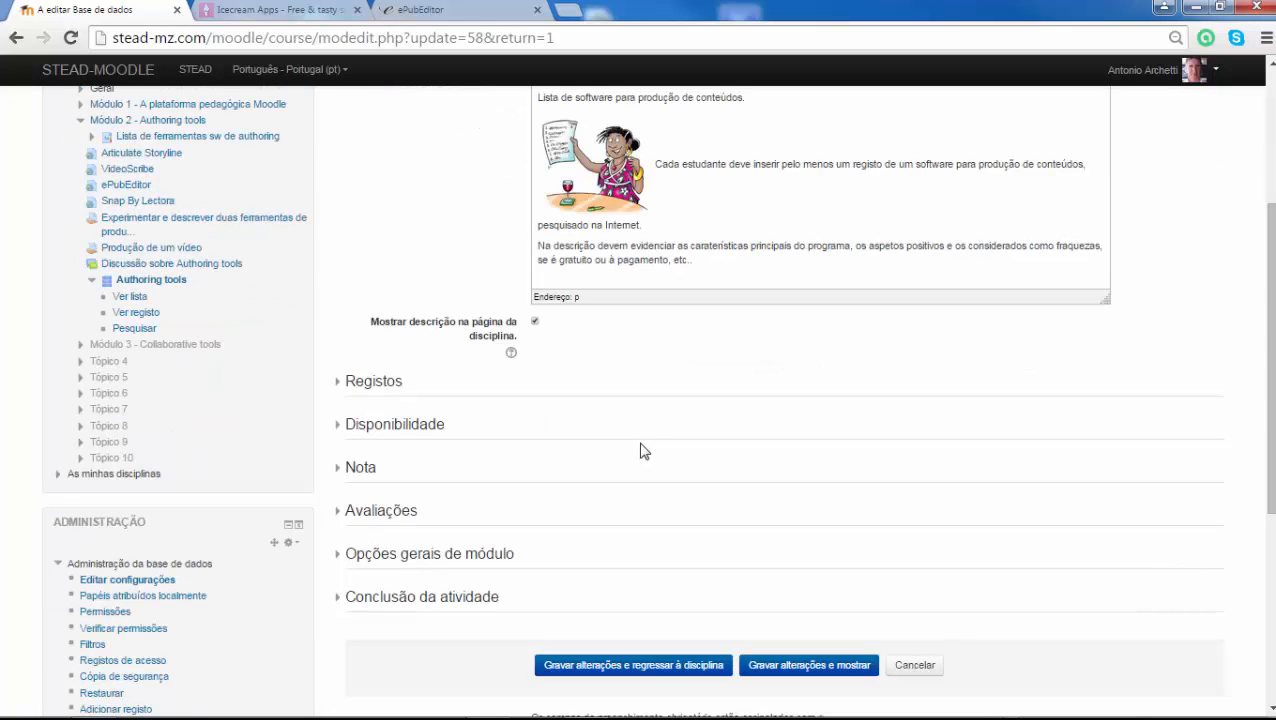
left_click(340, 389)
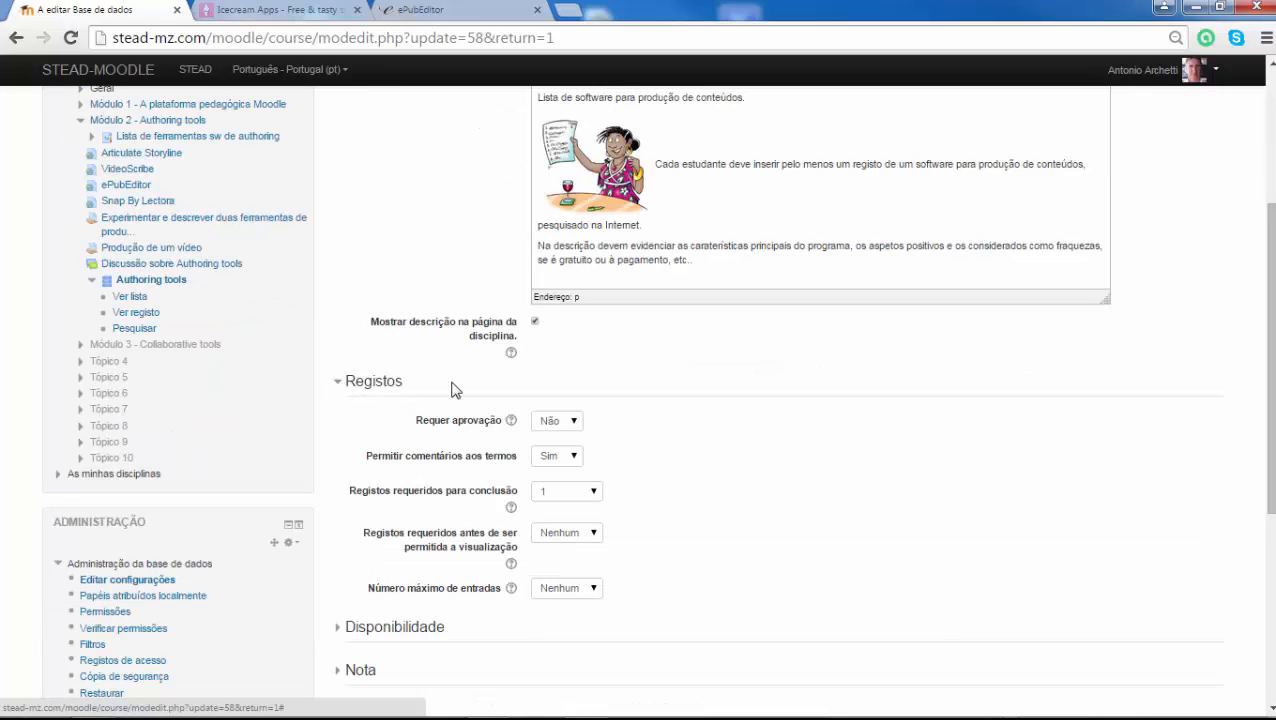
scroll(745, 485, "down", 1)
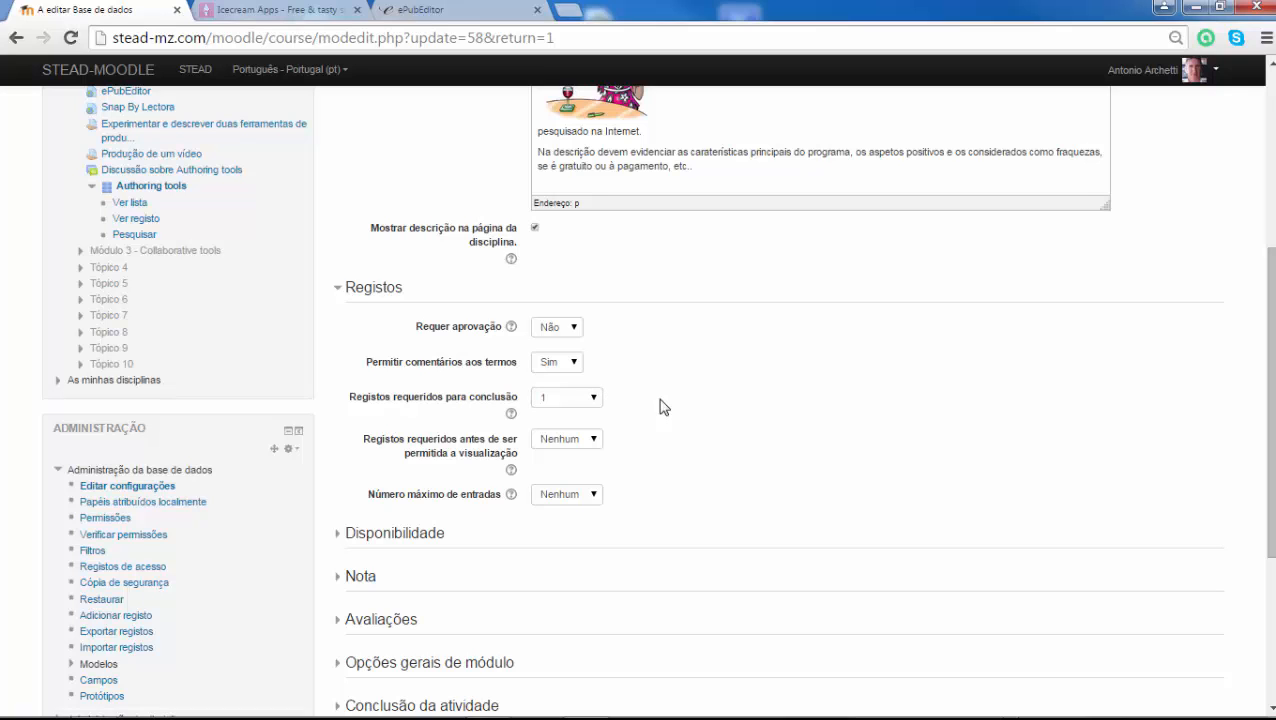
scroll(640, 395, "down", 1)
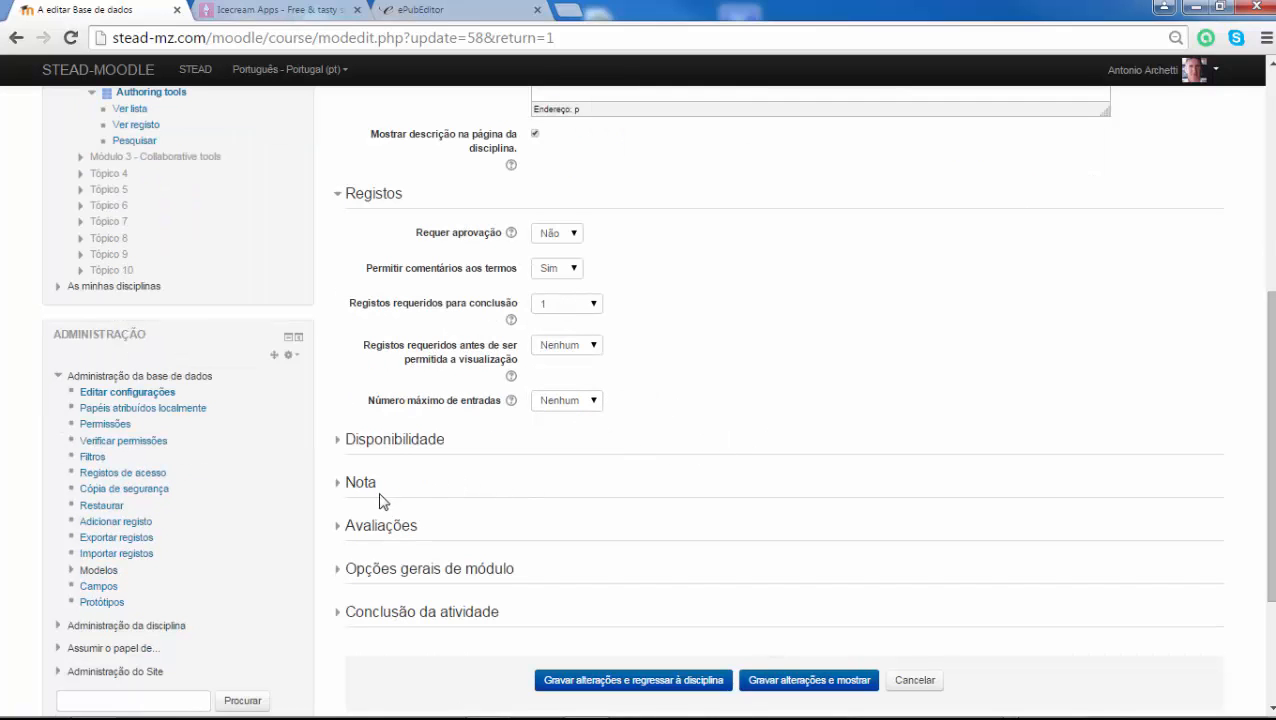
scroll(683, 450, "down", 2)
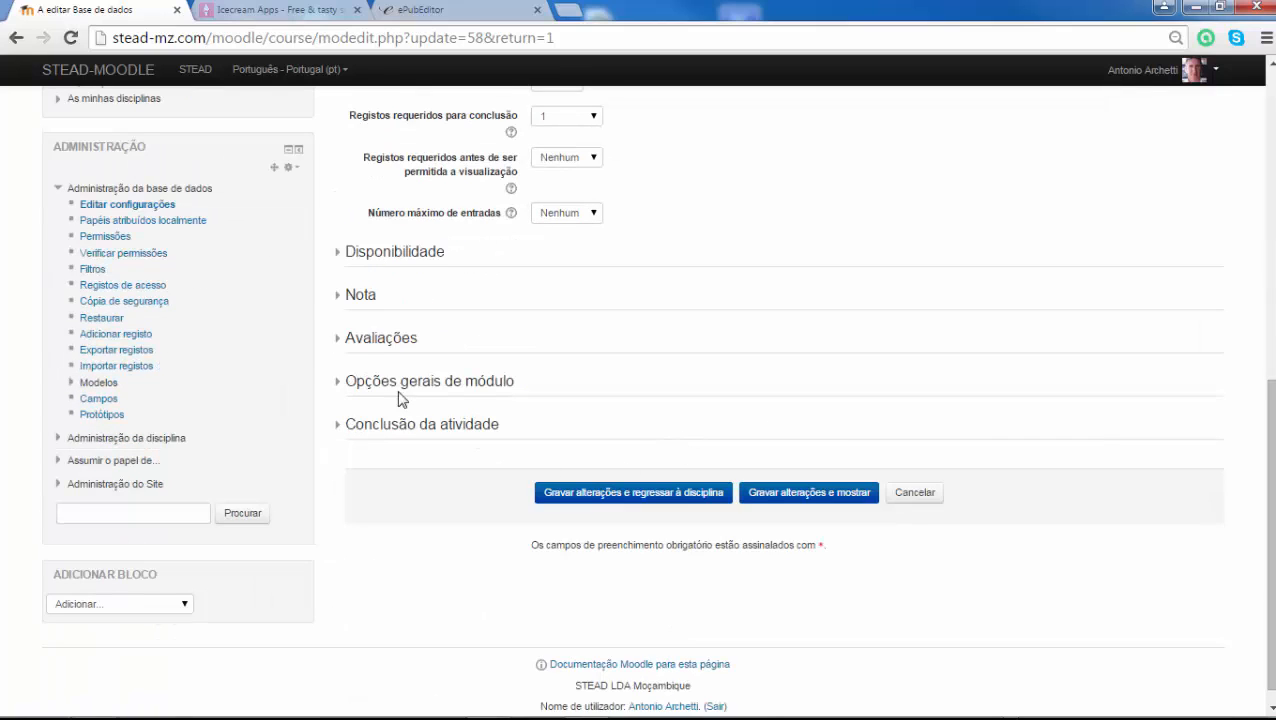
Review the Nota section with Categoria Módulo 2 as grade category and the Avaliações section, and leave the settings without saving.
left_click(341, 298)
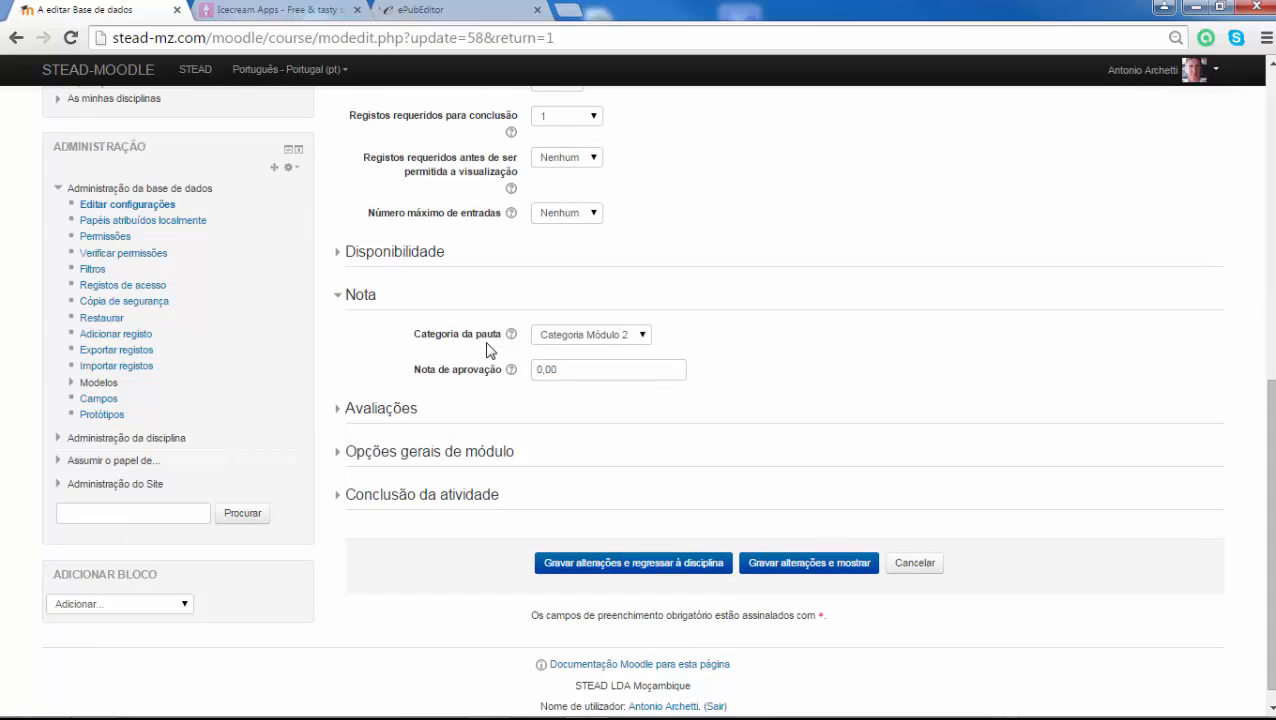
left_click(643, 340)
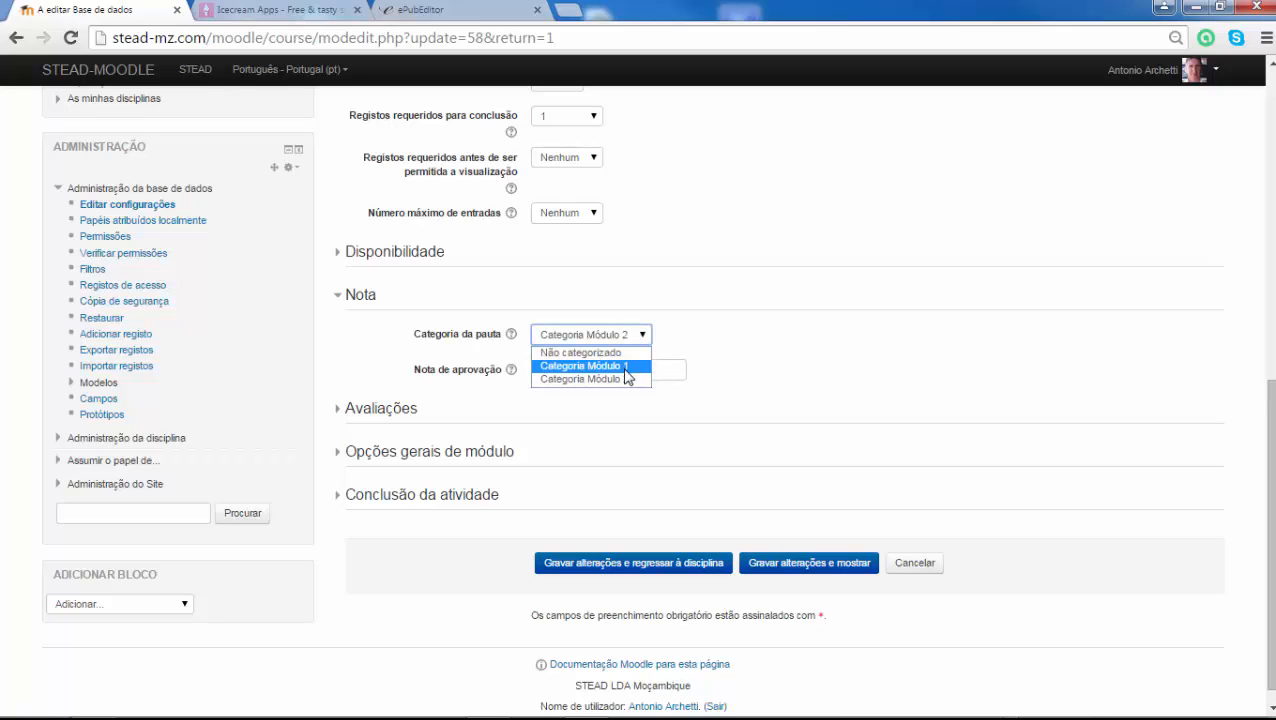
left_click(609, 380)
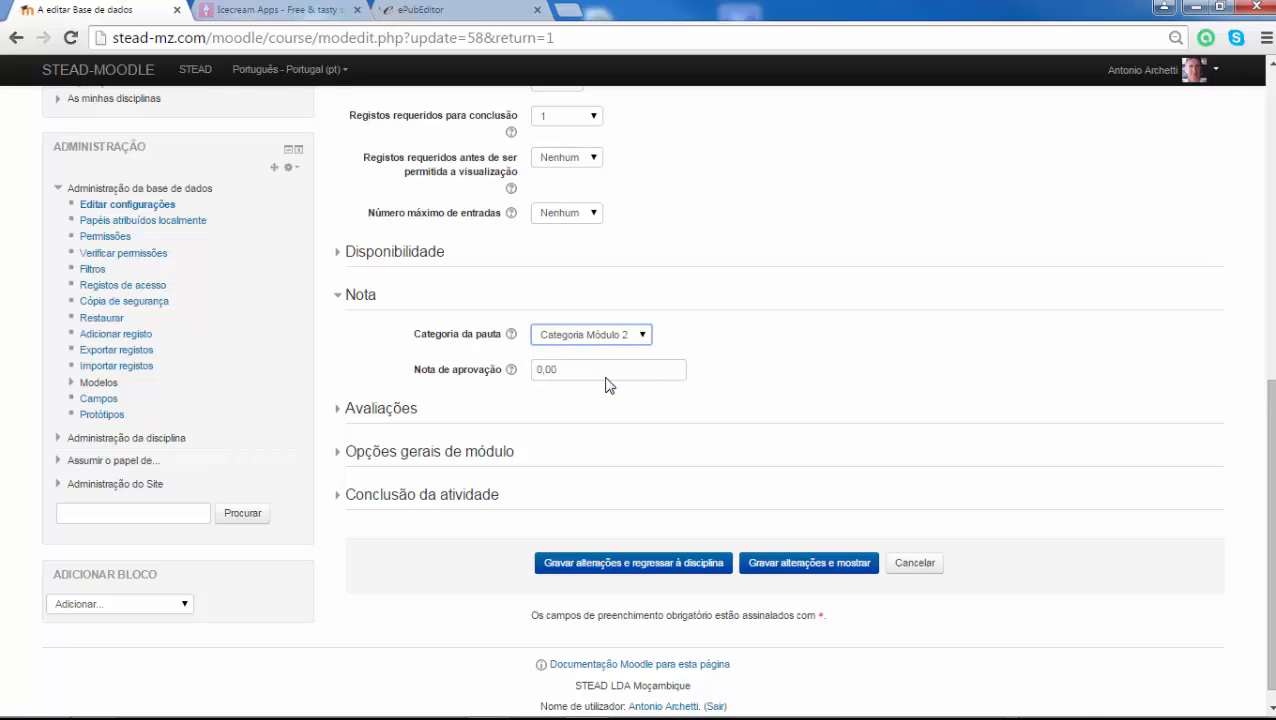
left_click(340, 412)
scroll(1017, 515, "down", 1)
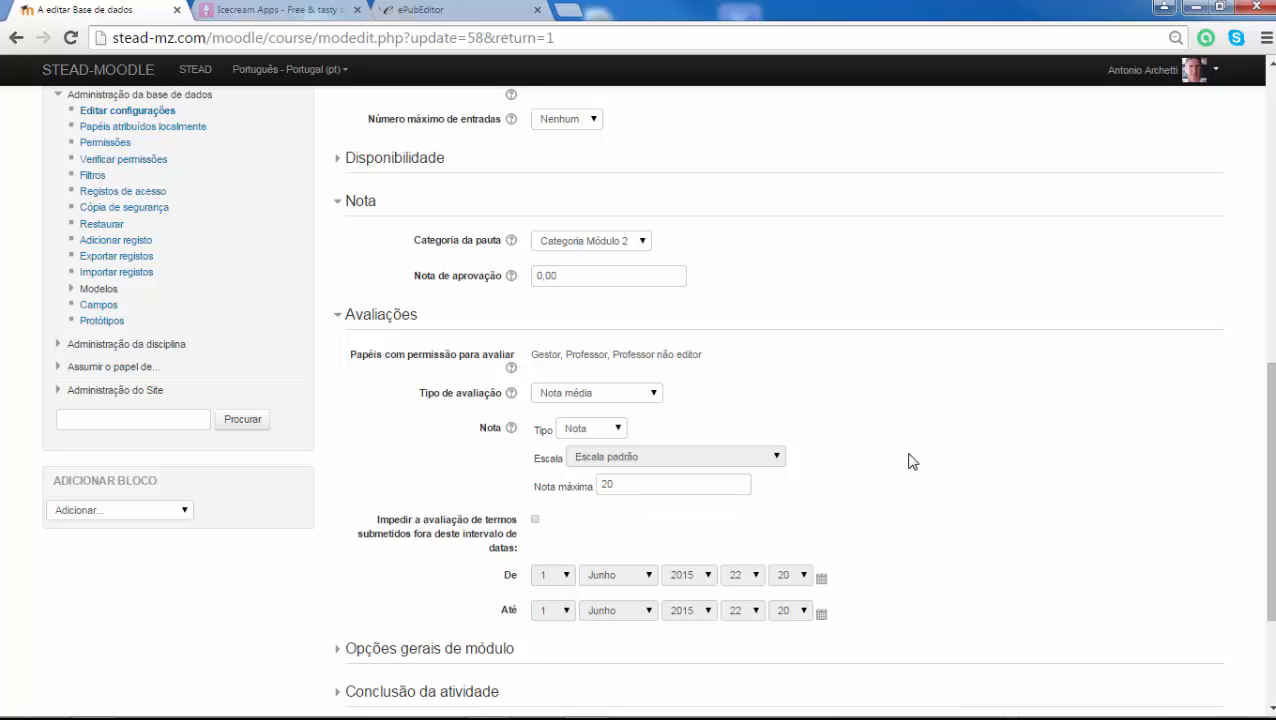
scroll(910, 460, "down", 2)
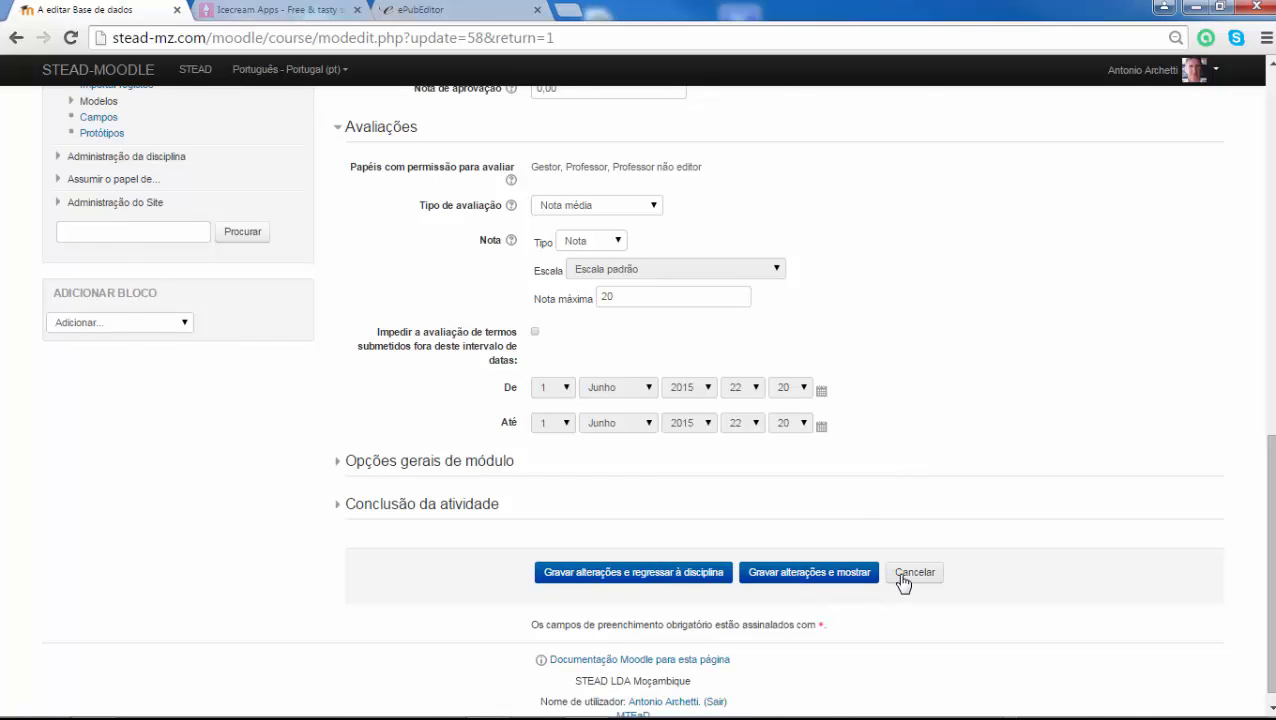
left_click(903, 576)
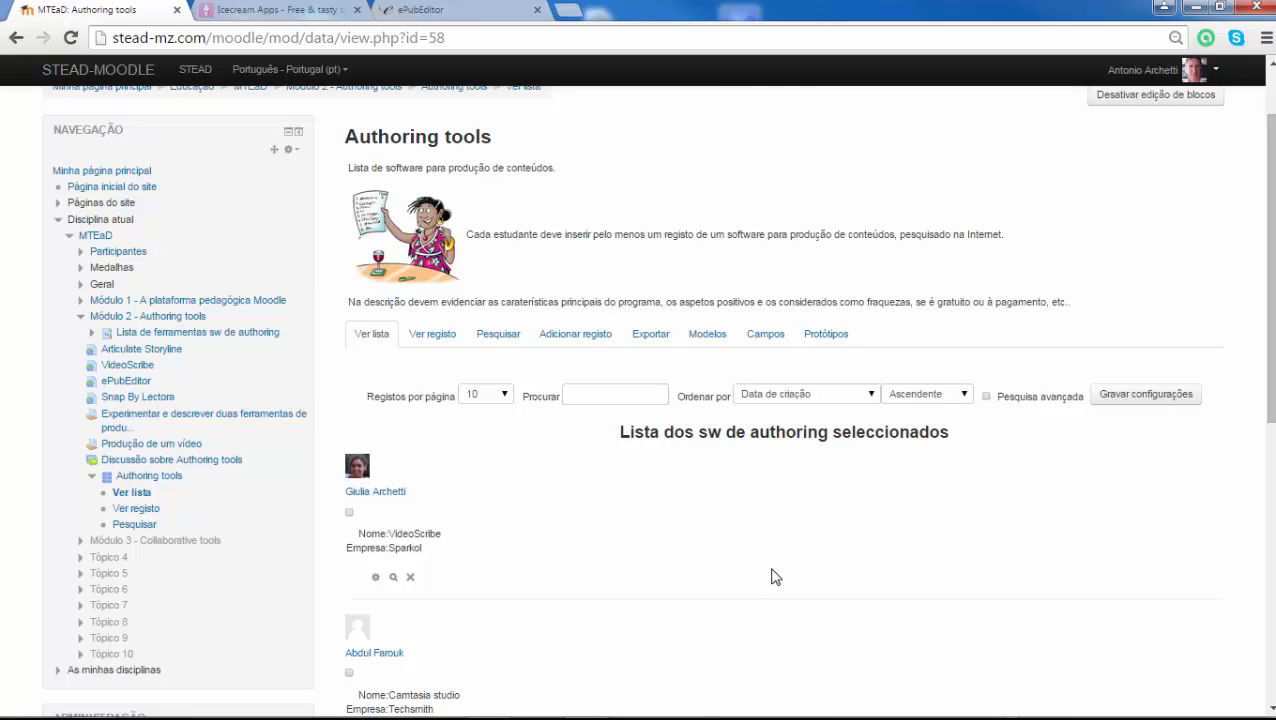
Open the database's field list, inspect the creation form for a new Texto field, and cancel it.
left_click(765, 341)
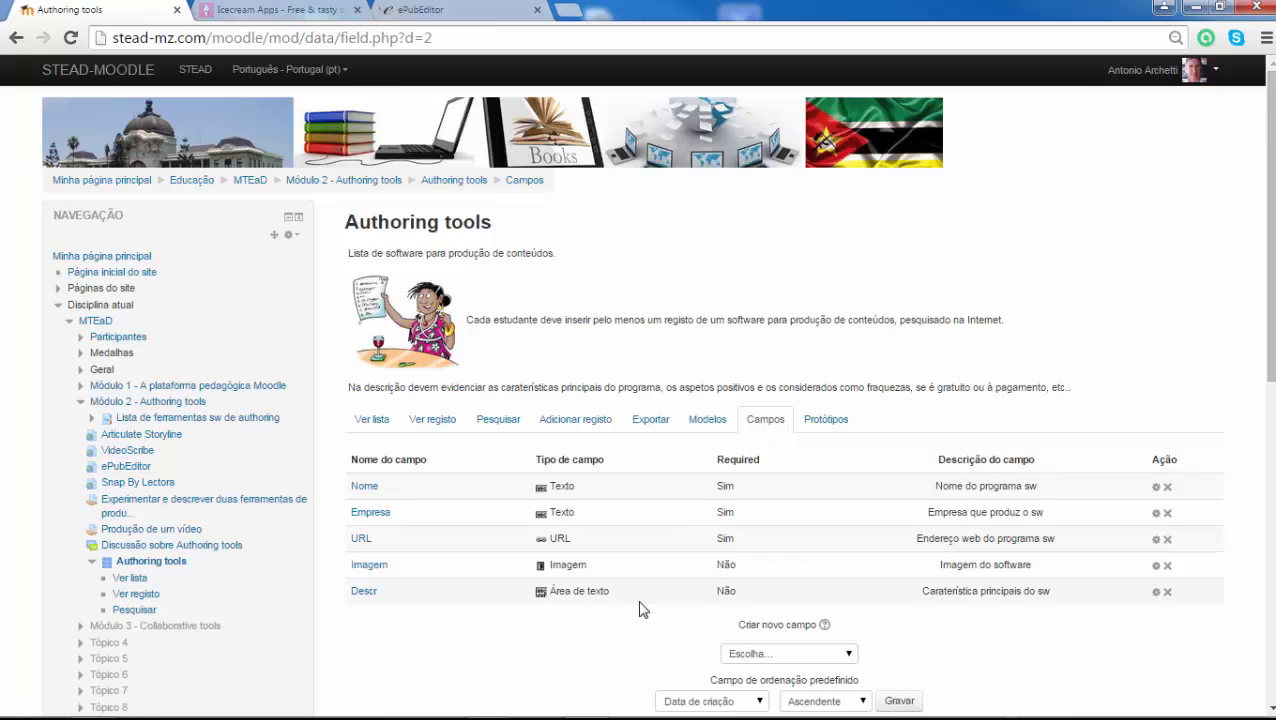
scroll(641, 607, "down", 1)
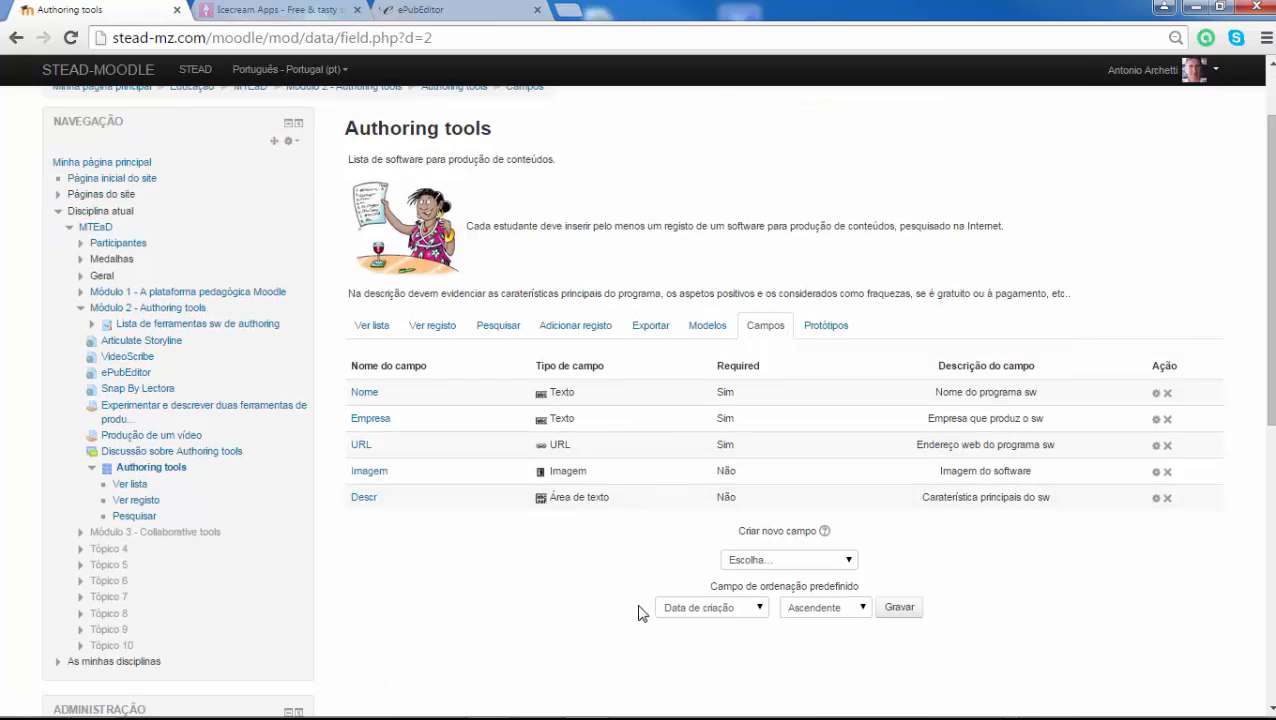
left_click(789, 560)
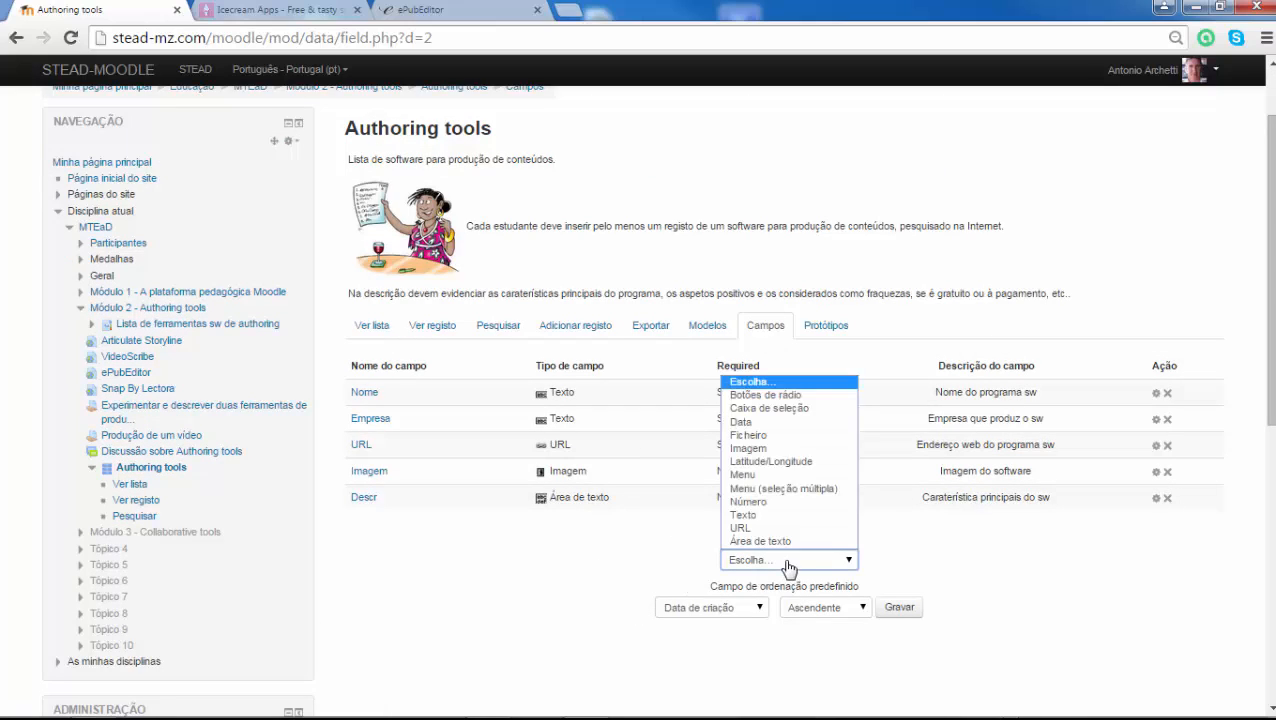
left_click(754, 517)
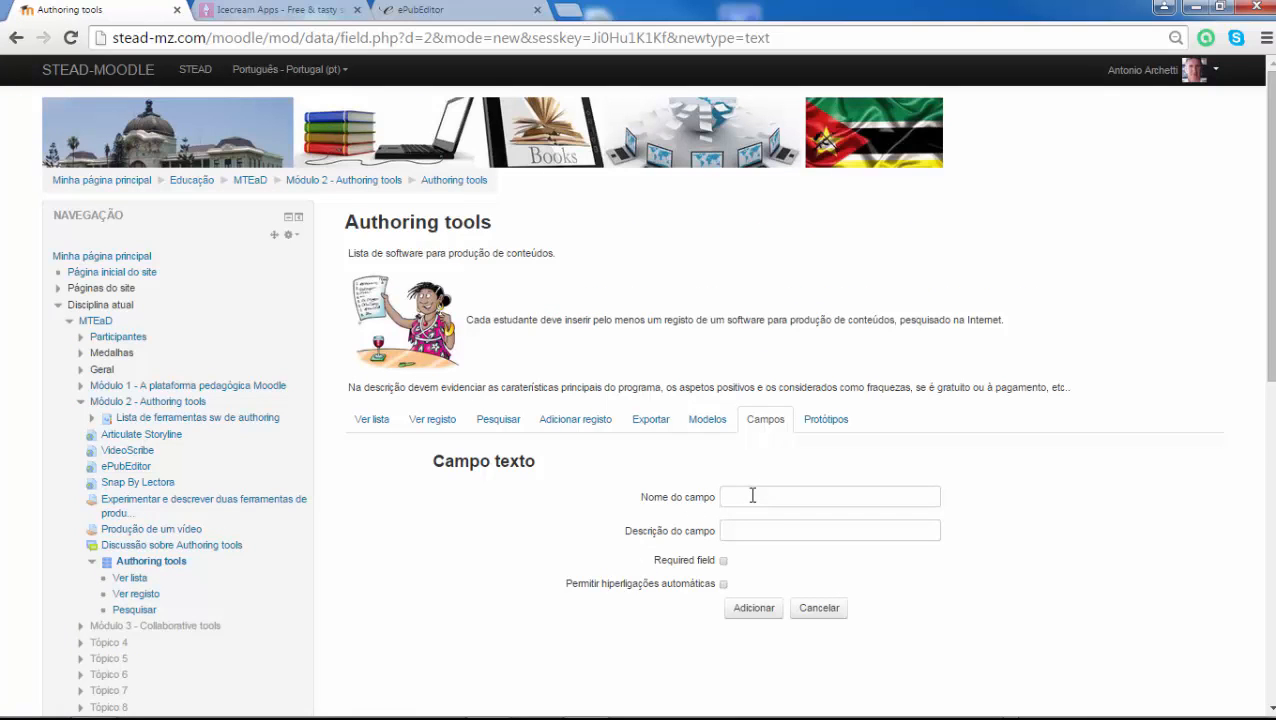
left_click(752, 496)
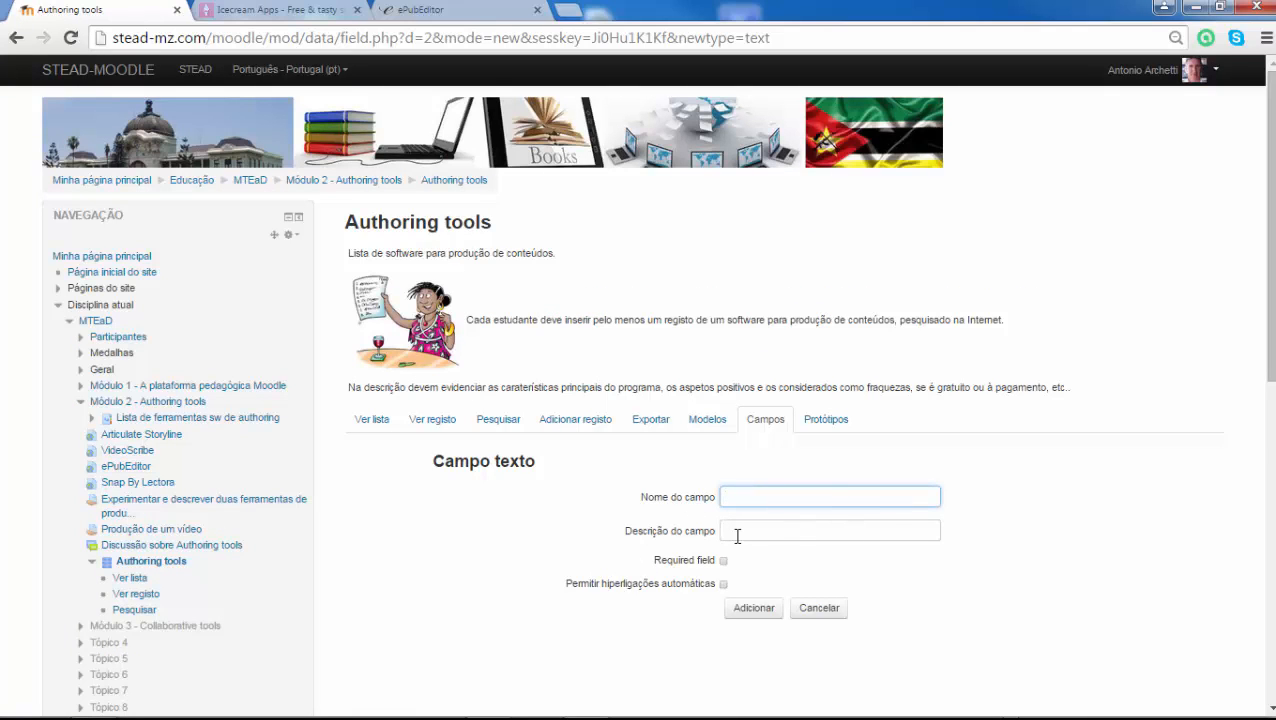
left_click(737, 536)
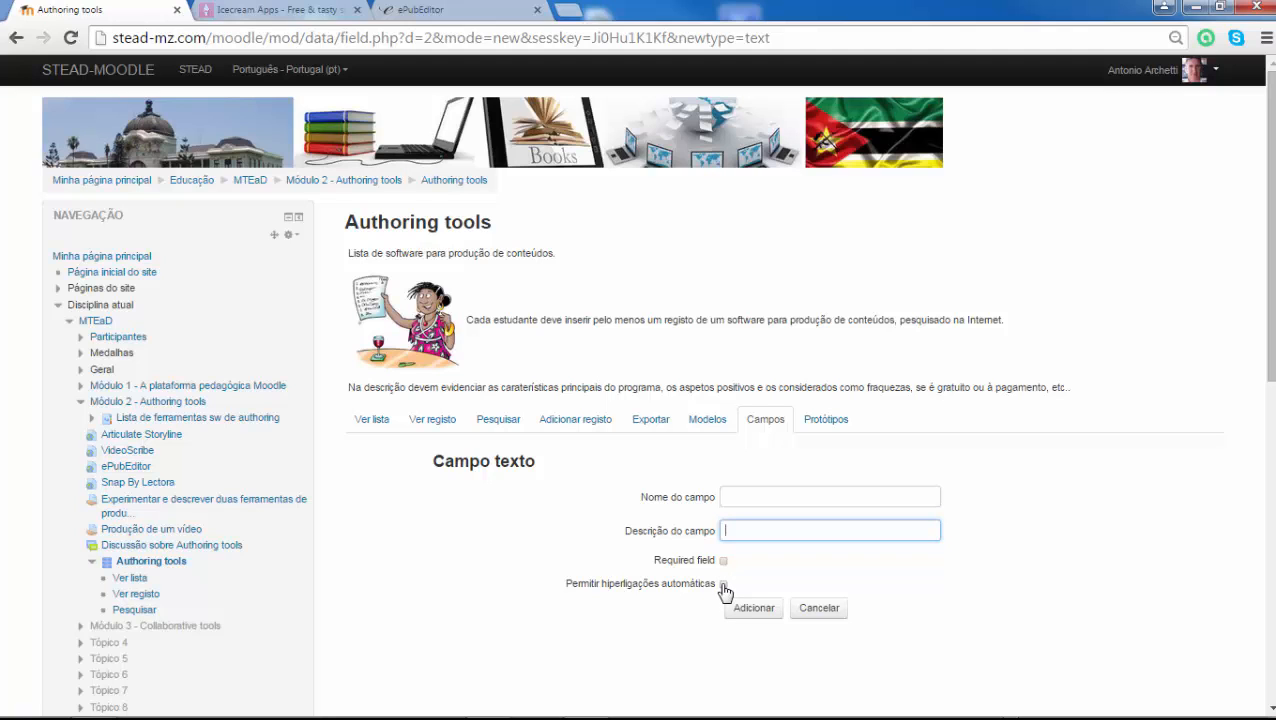
left_click(817, 611)
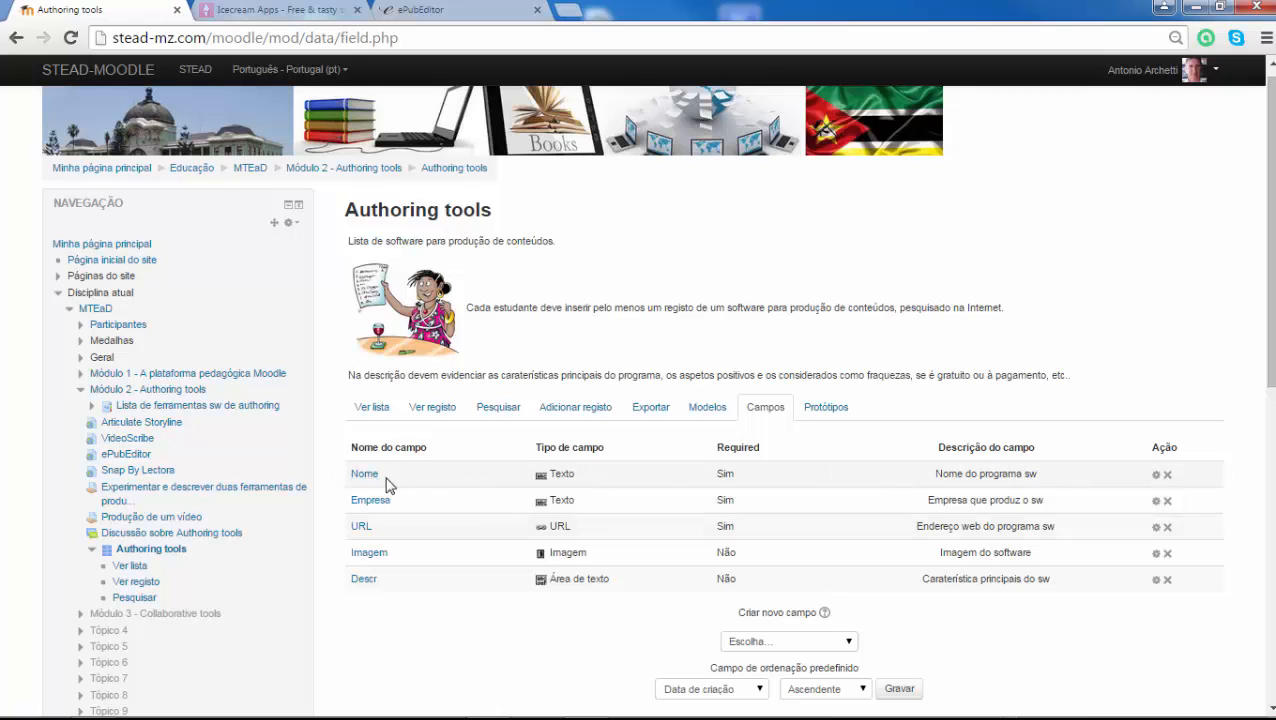
Inspect the definition of the existing Nome field and return to the field list without saving.
left_click(1157, 477)
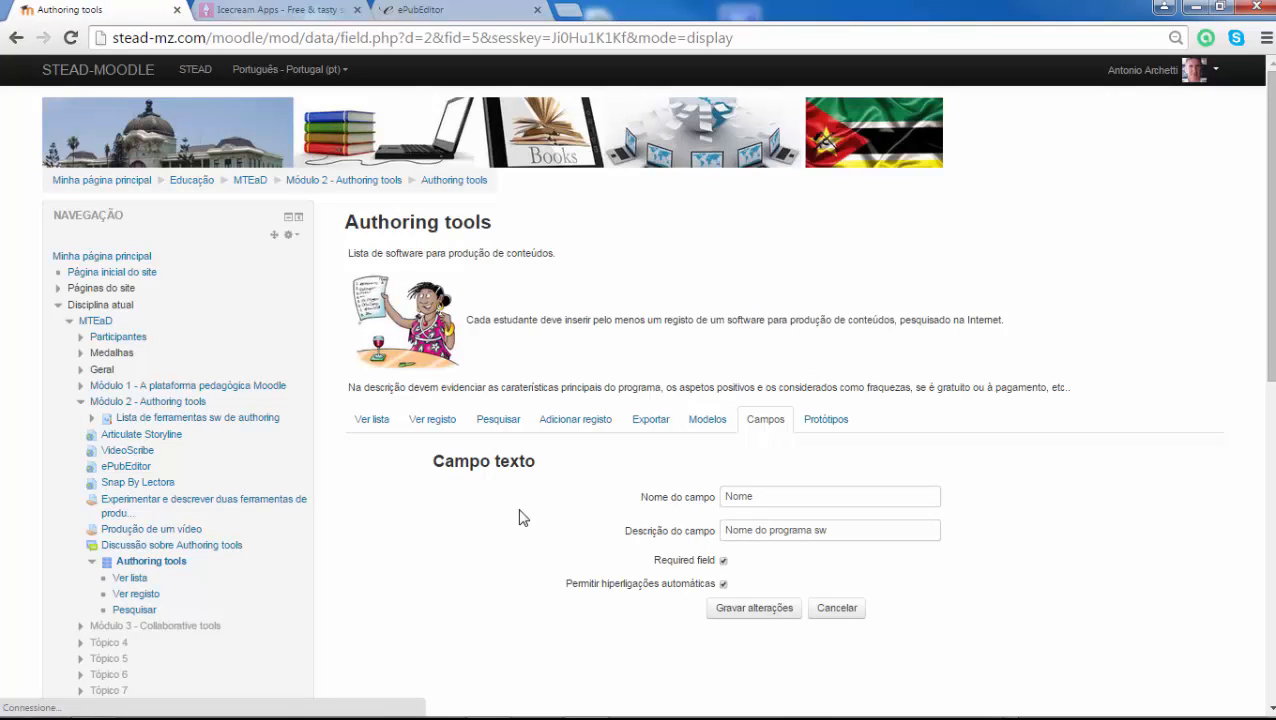
scroll(518, 515, "down", 1)
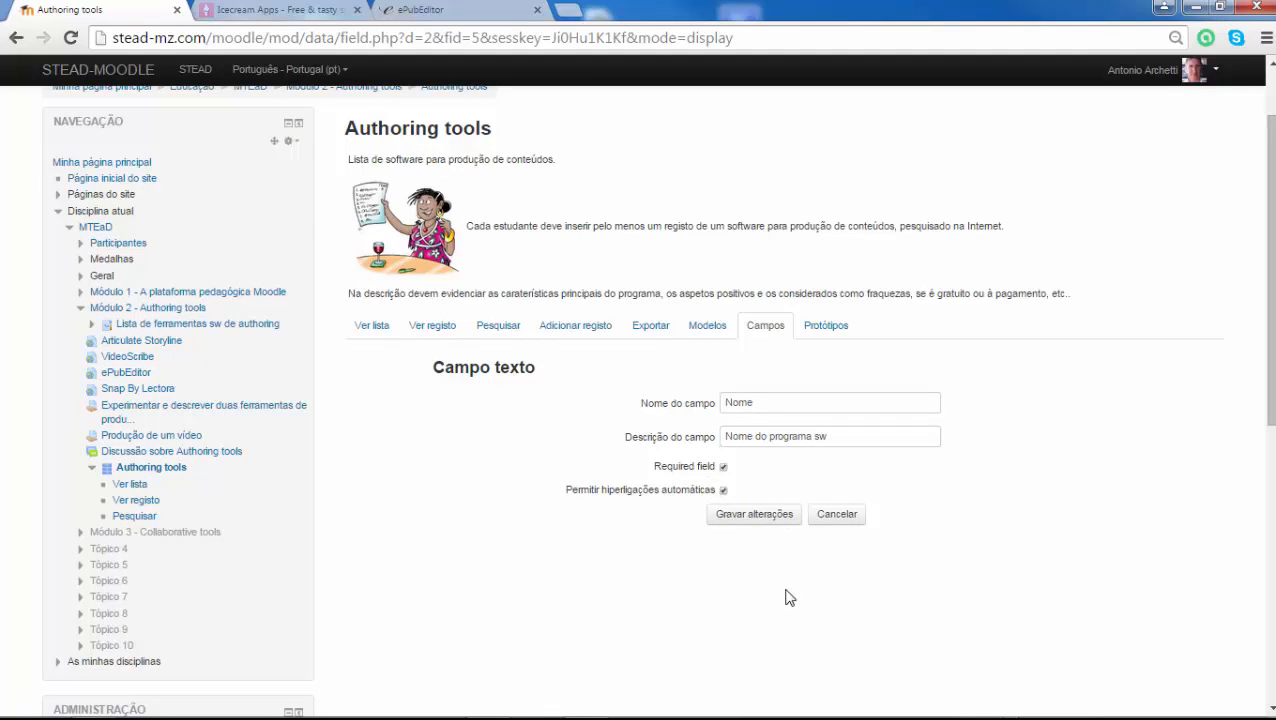
left_click(836, 515)
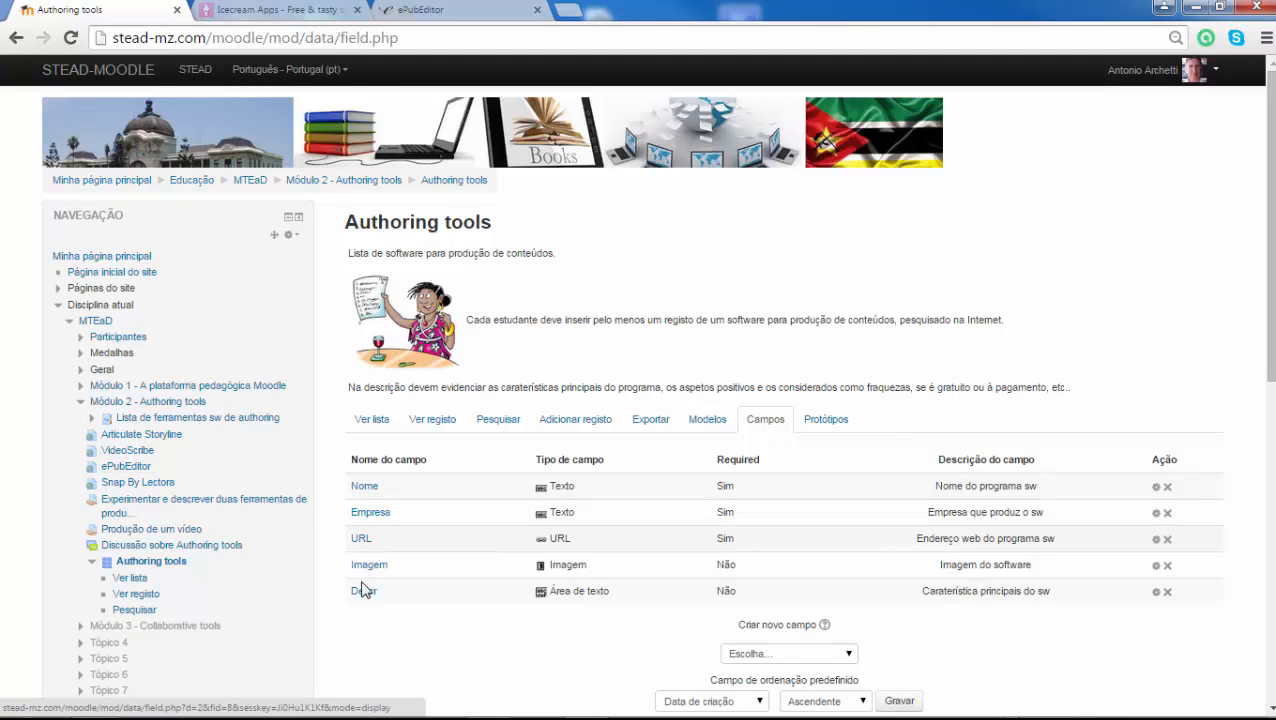
scroll(430, 625, "down", 1)
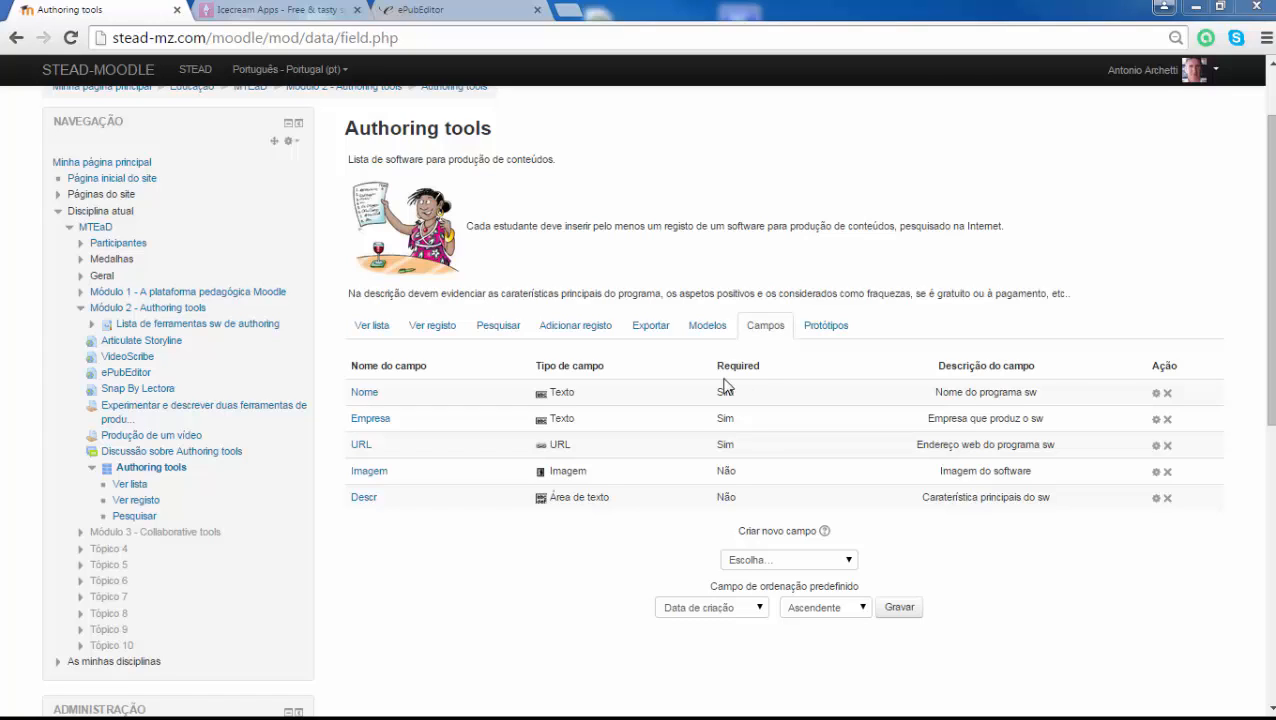
Examine the database's Registo and Adicionar registo templates, highlighting the "Nome do sw:" label and its [[Nome]] placeholder in the latter.
left_click(706, 330)
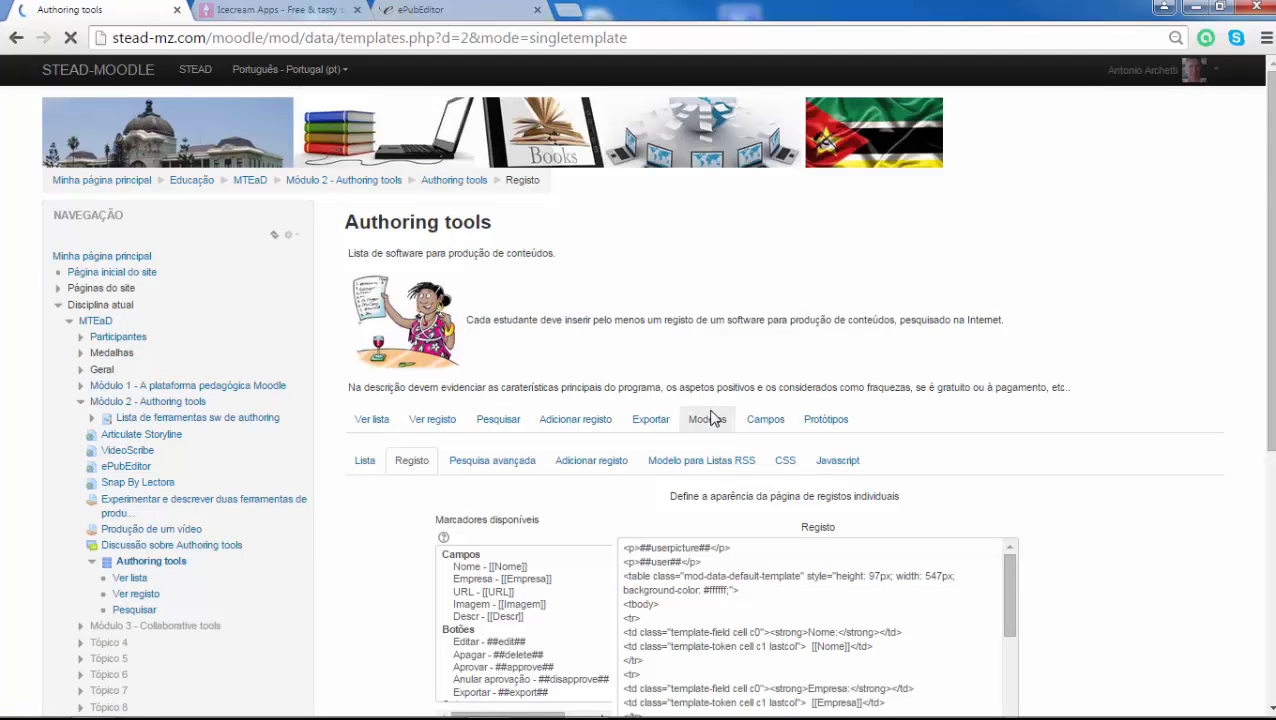
scroll(712, 418, "down", 2)
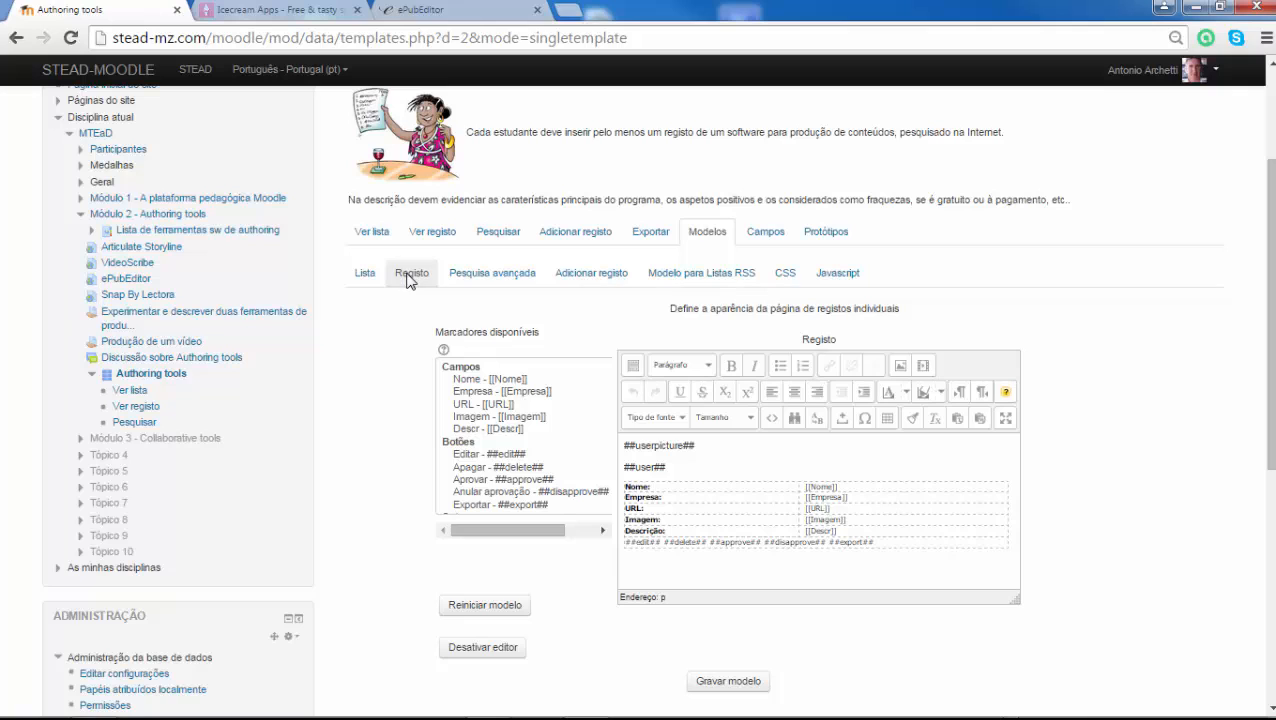
left_click(583, 285)
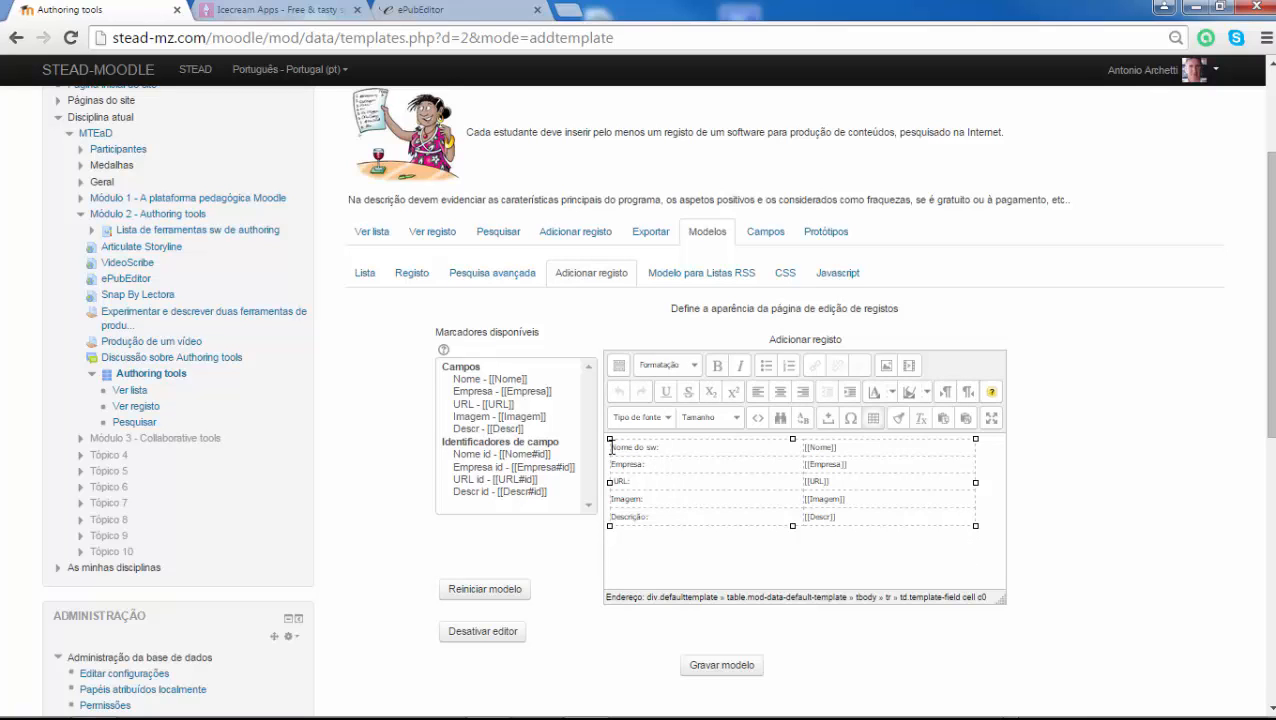
left_click_drag(611, 447, 693, 453)
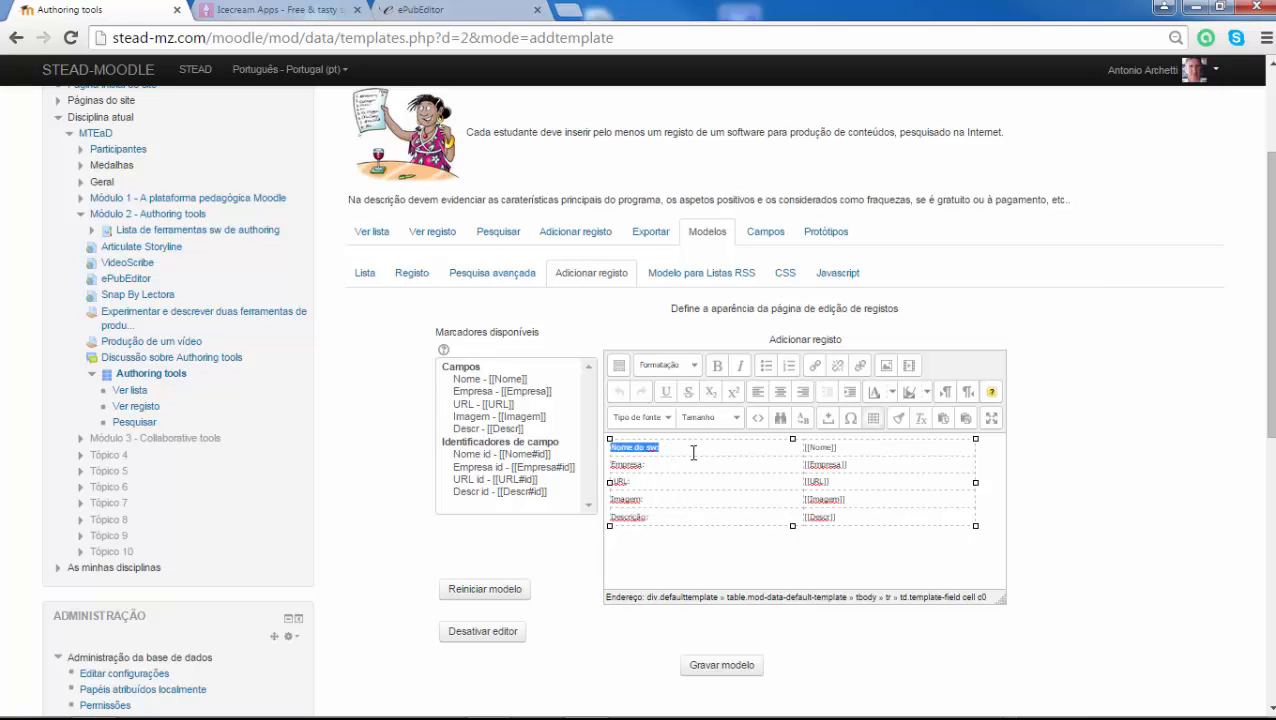
left_click(853, 449)
left_click_drag(836, 449, 806, 449)
left_click(887, 446)
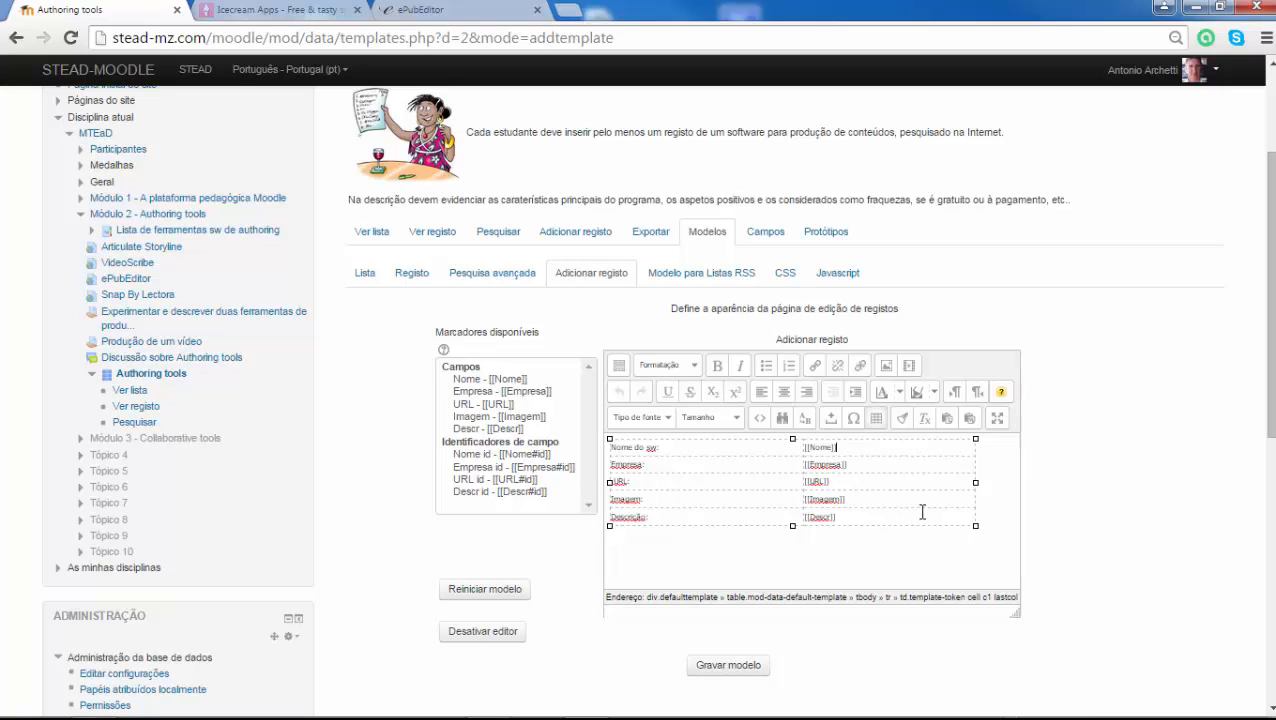
Try inserting the [[Descr]] placeholder on a new line below the Adicionar registo template's table, and undo it.
left_click(648, 536)
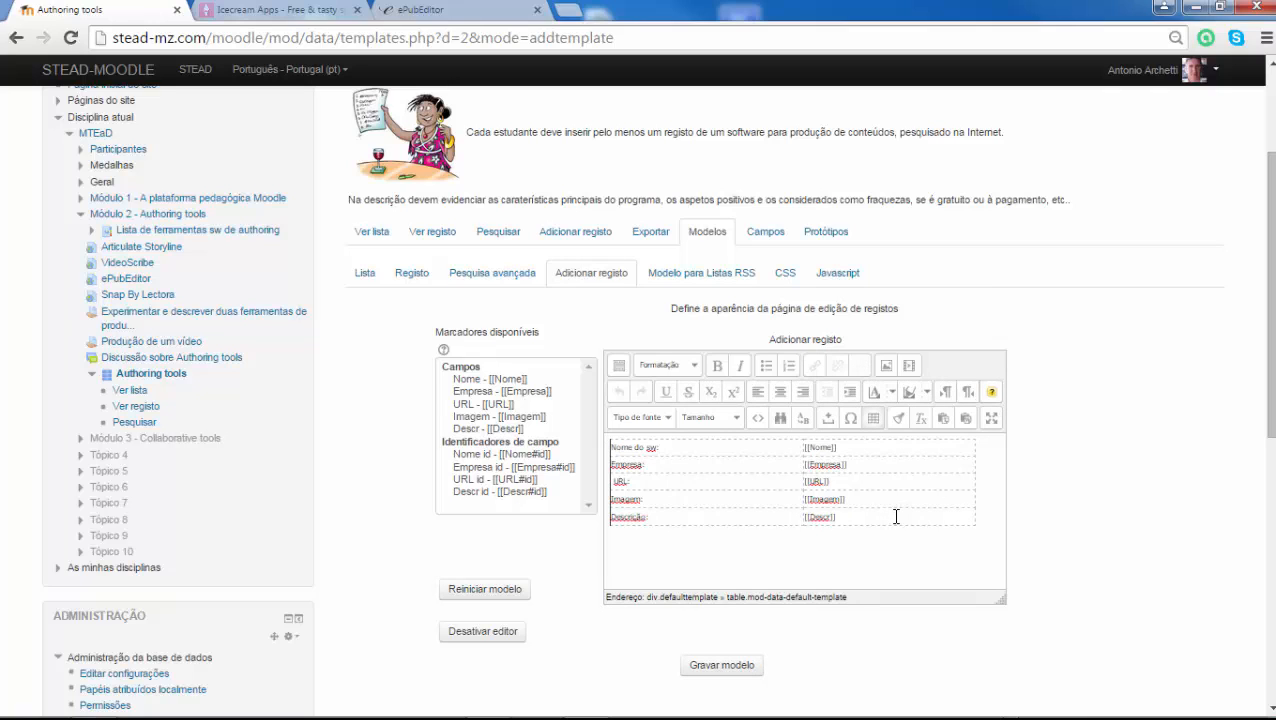
left_click(986, 496)
key("Return")
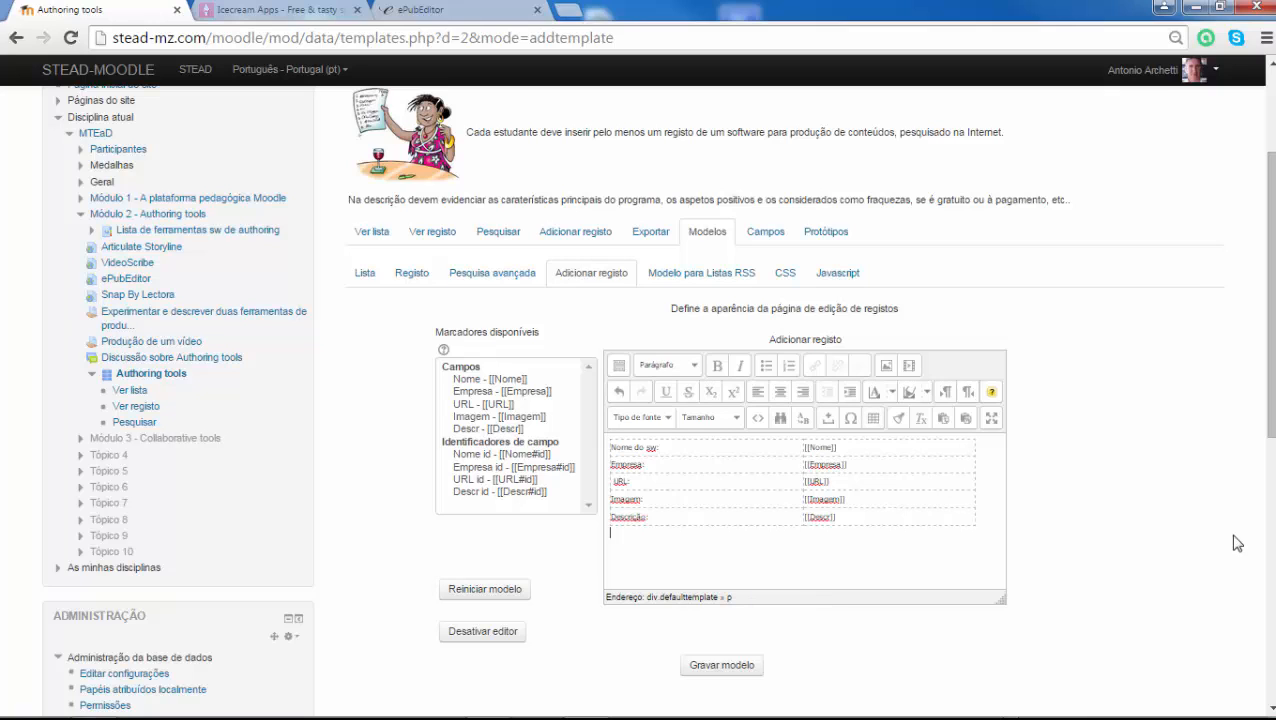
double_click(467, 430)
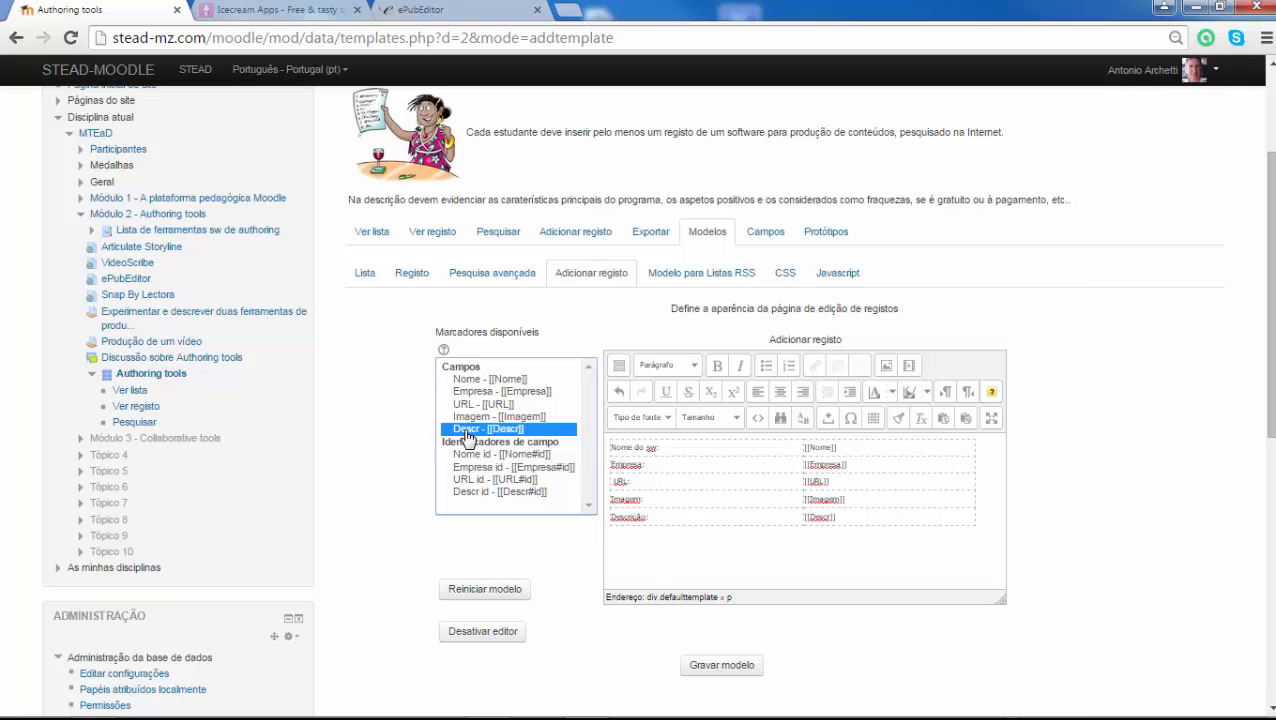
key("ctrl+z")
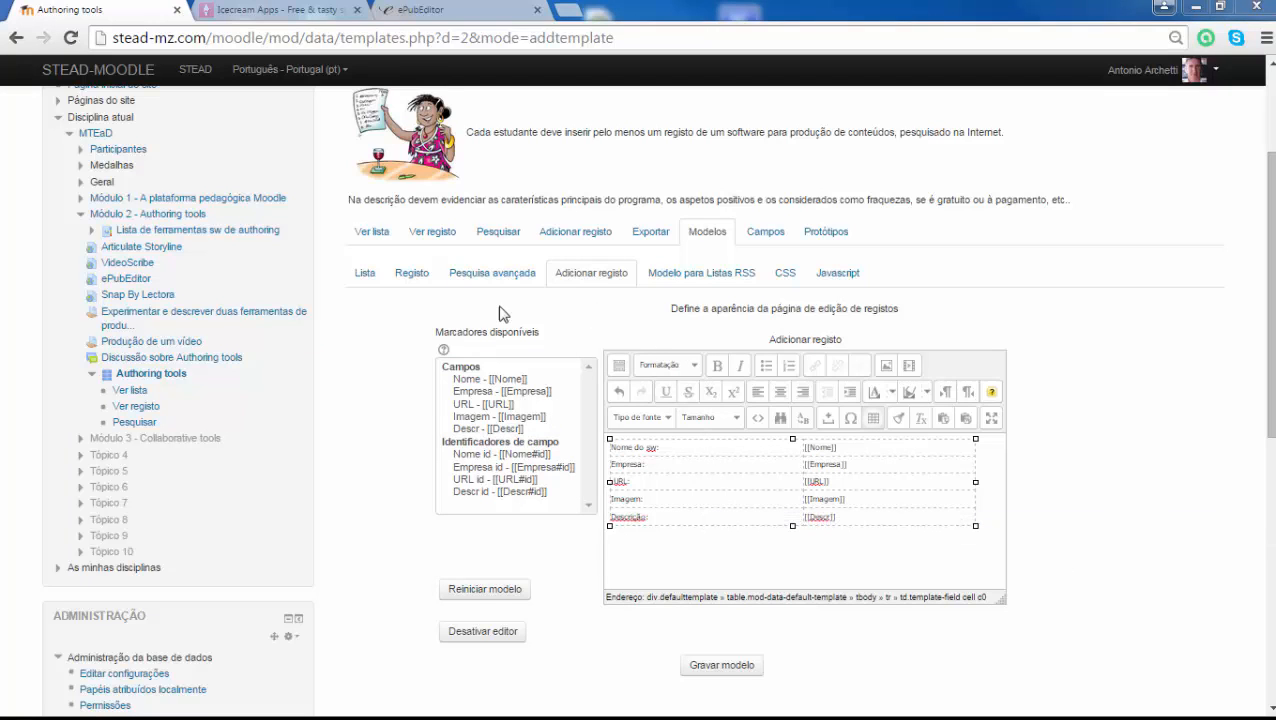
Examine the Registo template, and the Lista template's Cabeçalho, Registo repetido and Rodapé sections.
left_click(409, 279)
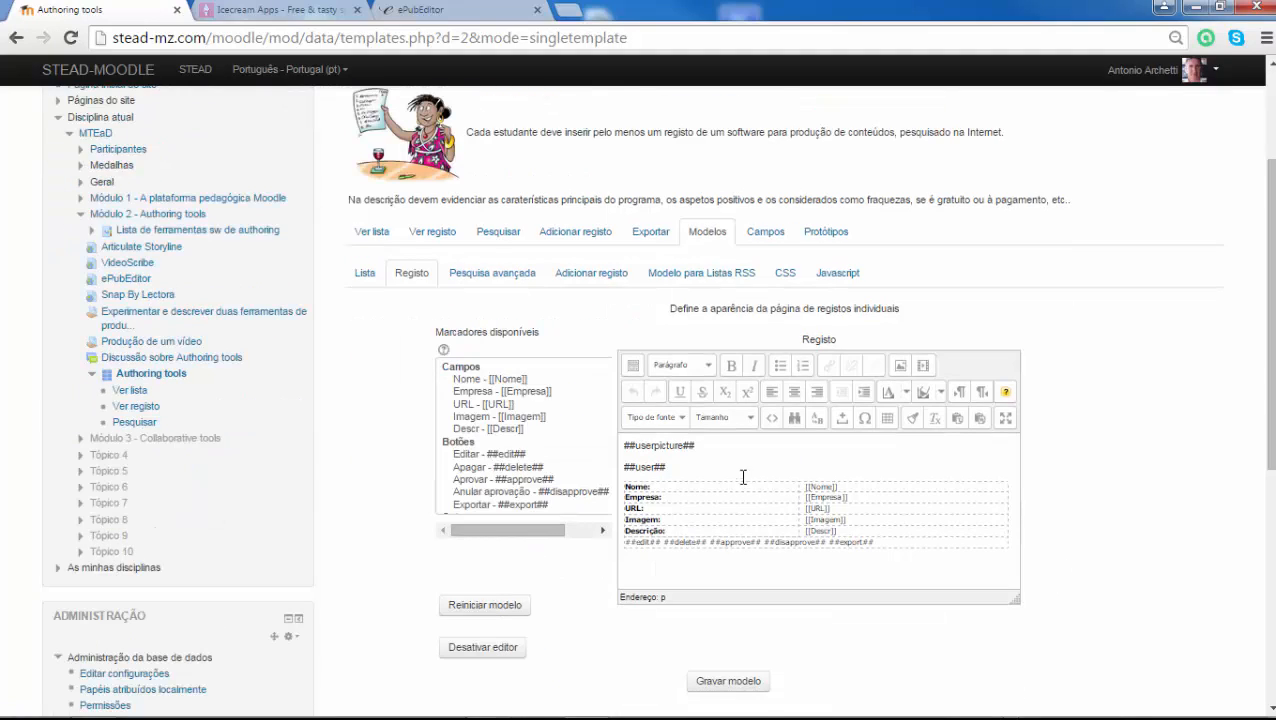
scroll(711, 526, "down", 1)
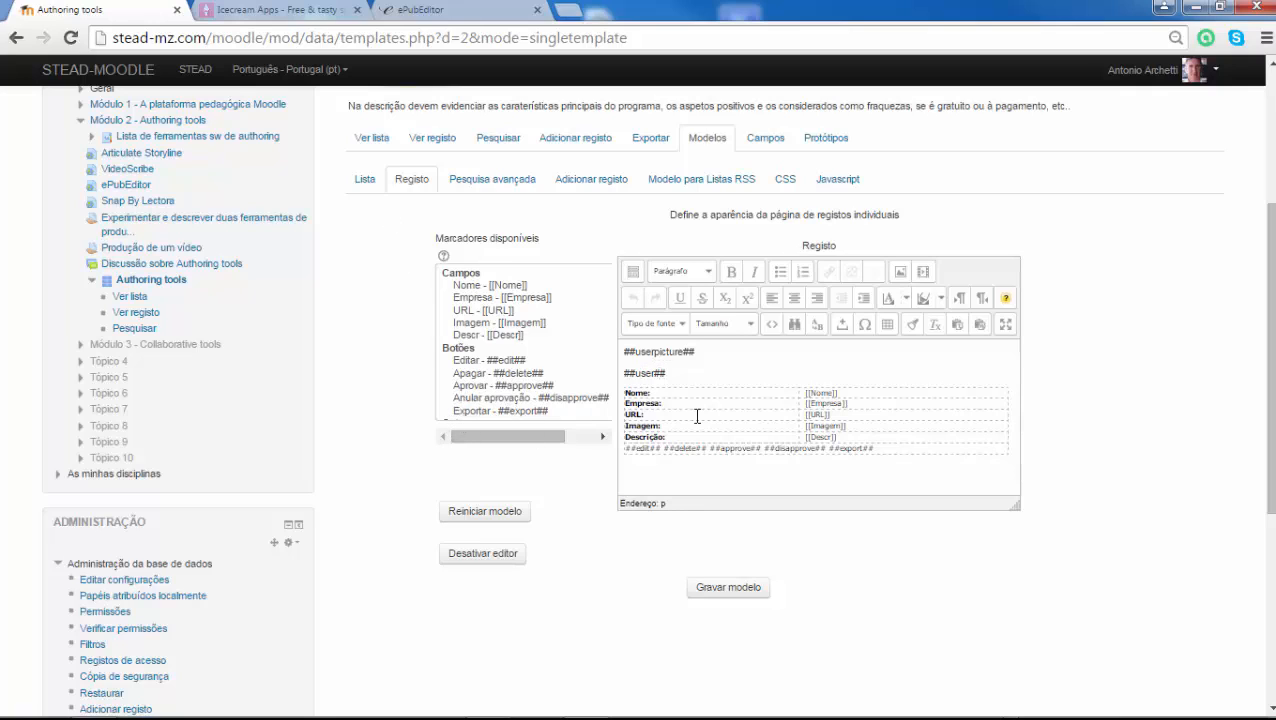
left_click(365, 181)
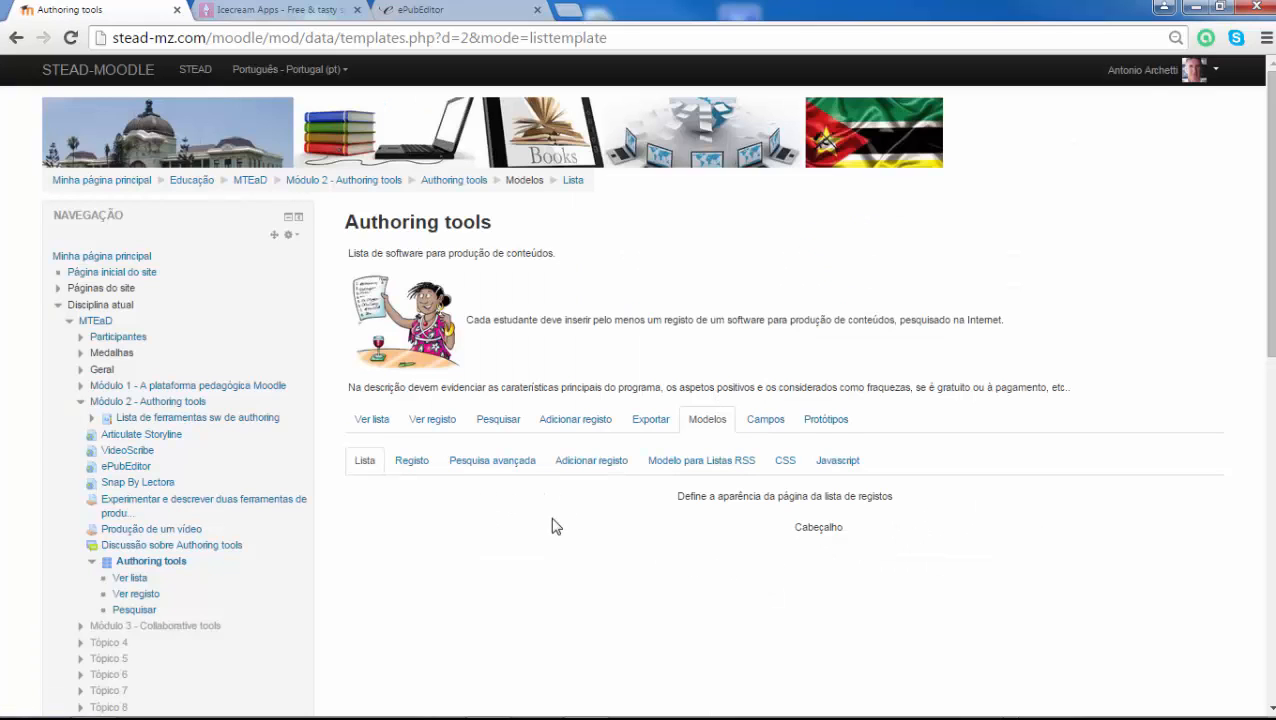
scroll(554, 513, "down", 1)
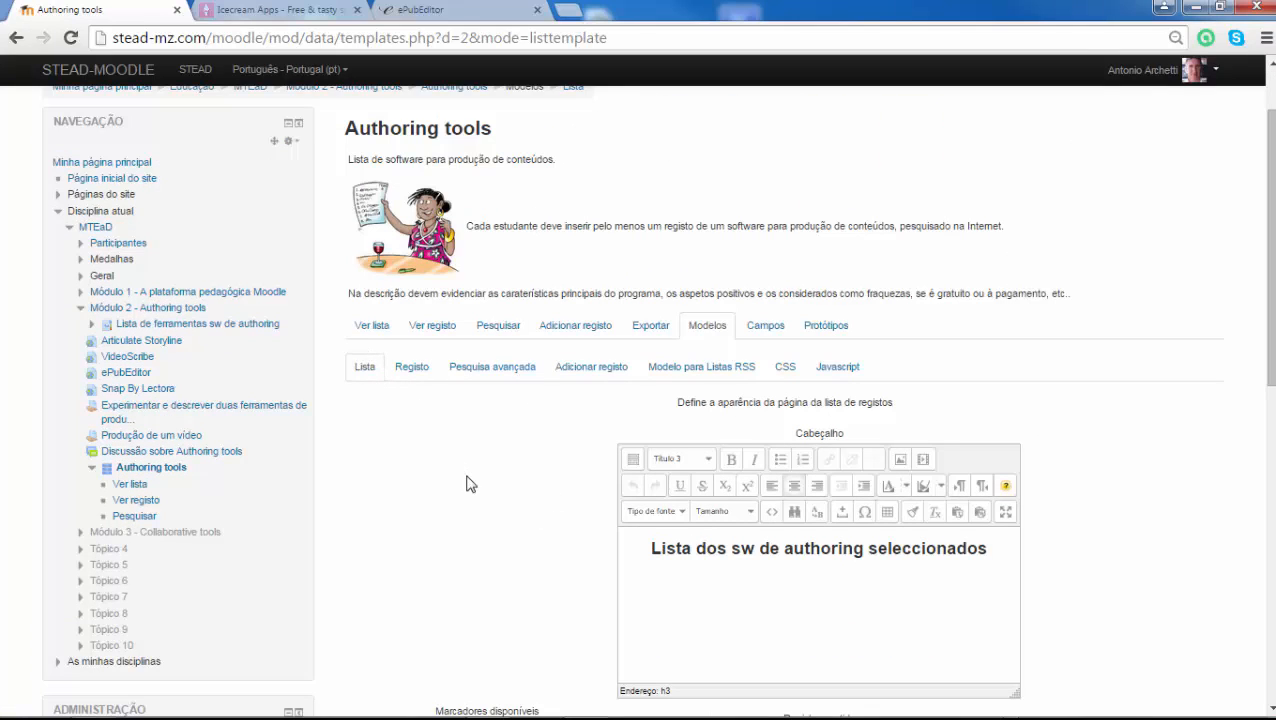
scroll(490, 494, "down", 1)
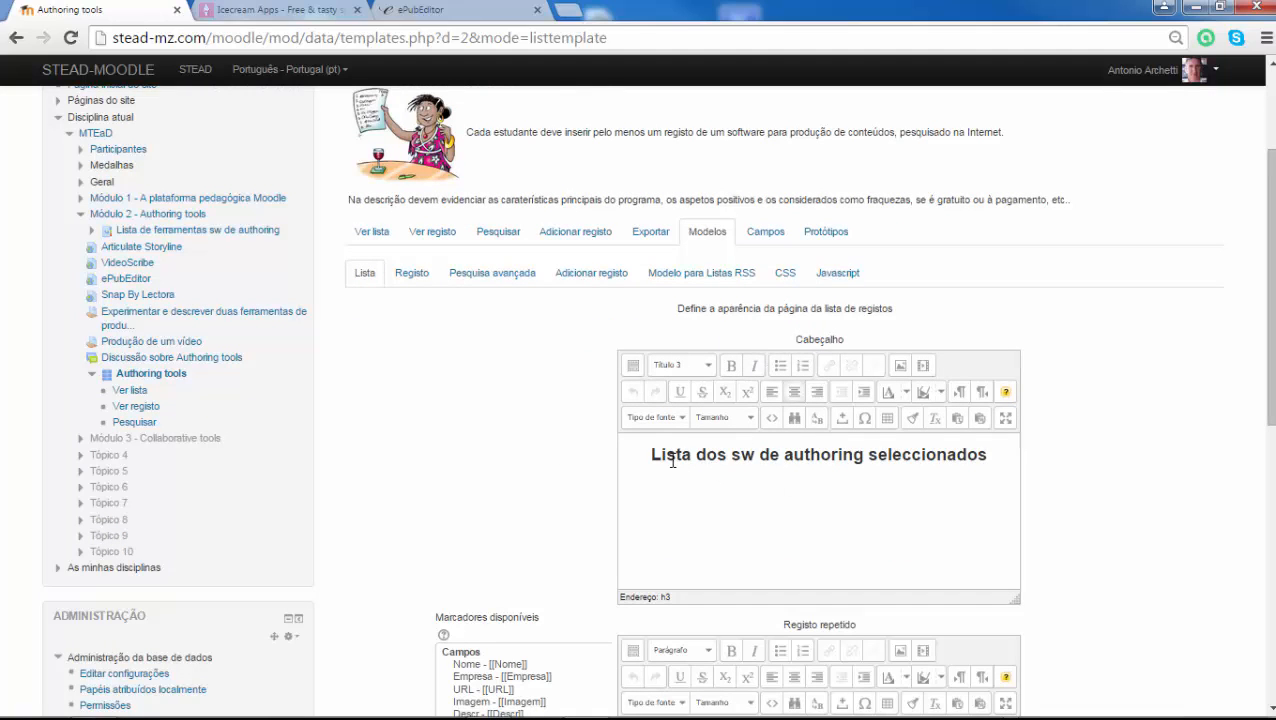
scroll(748, 484, "down", 4)
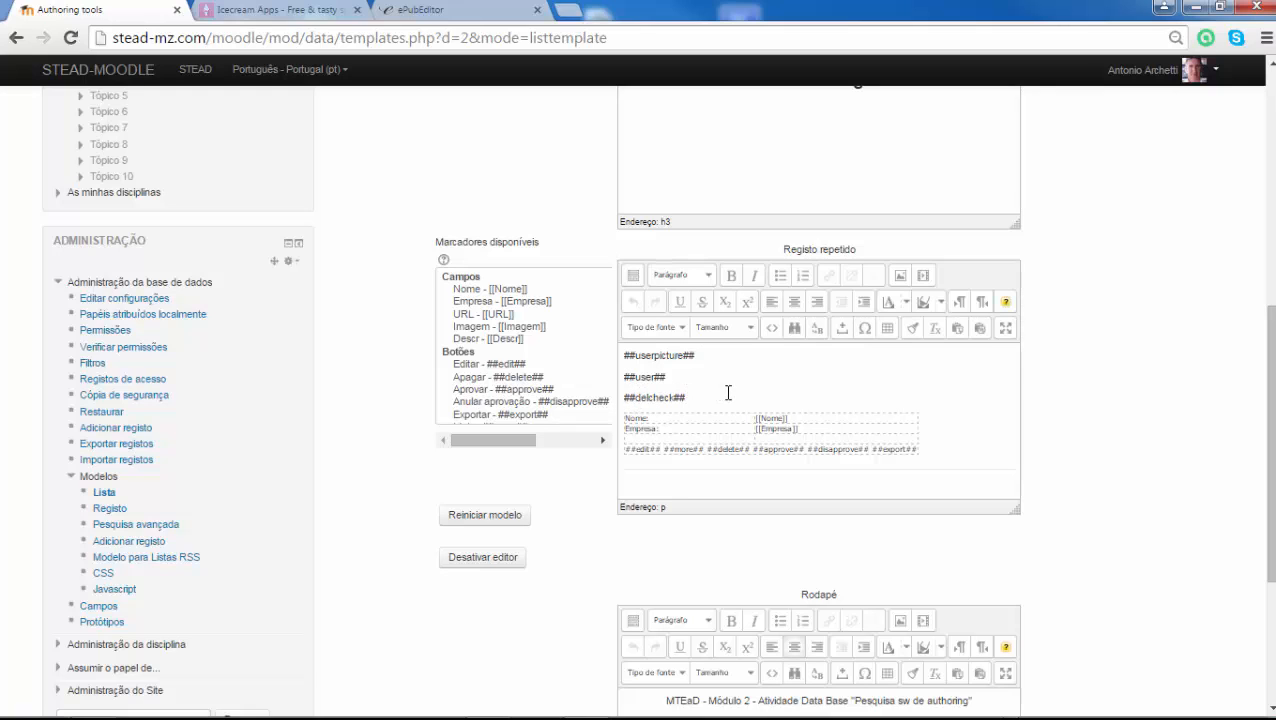
scroll(728, 393, "down", 1)
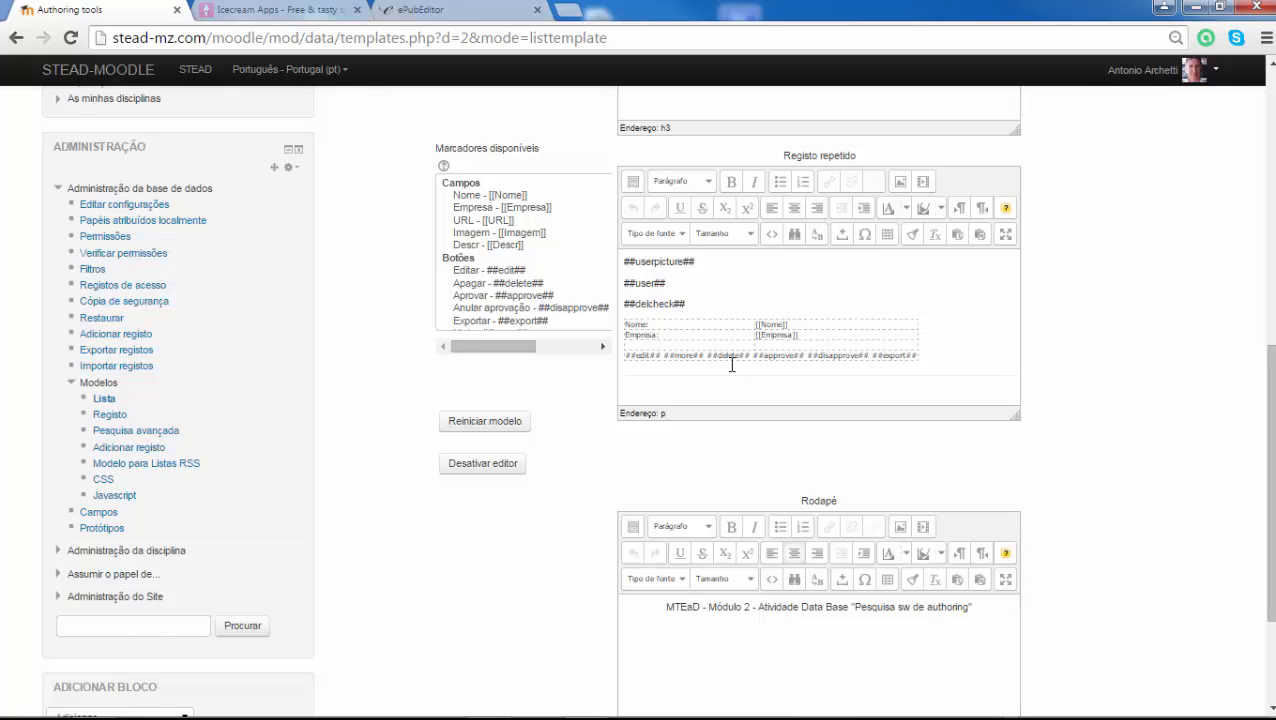
scroll(732, 366, "down", 1)
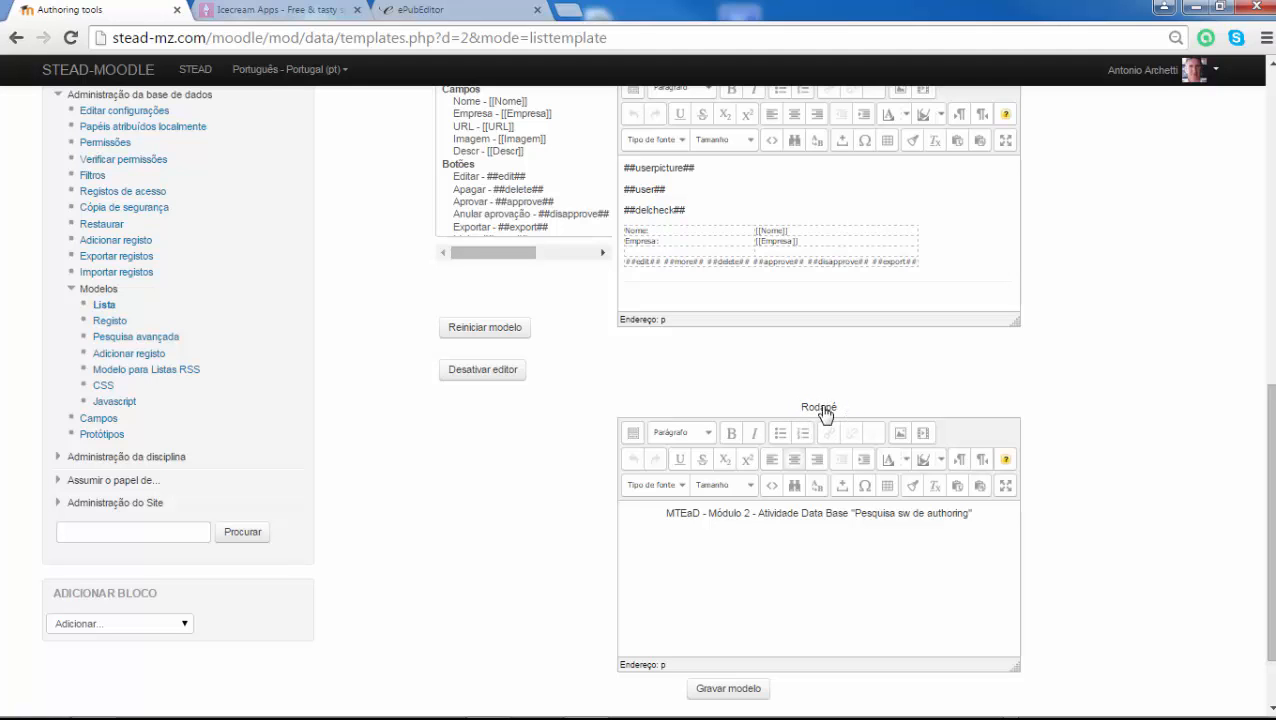
scroll(822, 416, "down", 1)
scroll(519, 534, "up", 9)
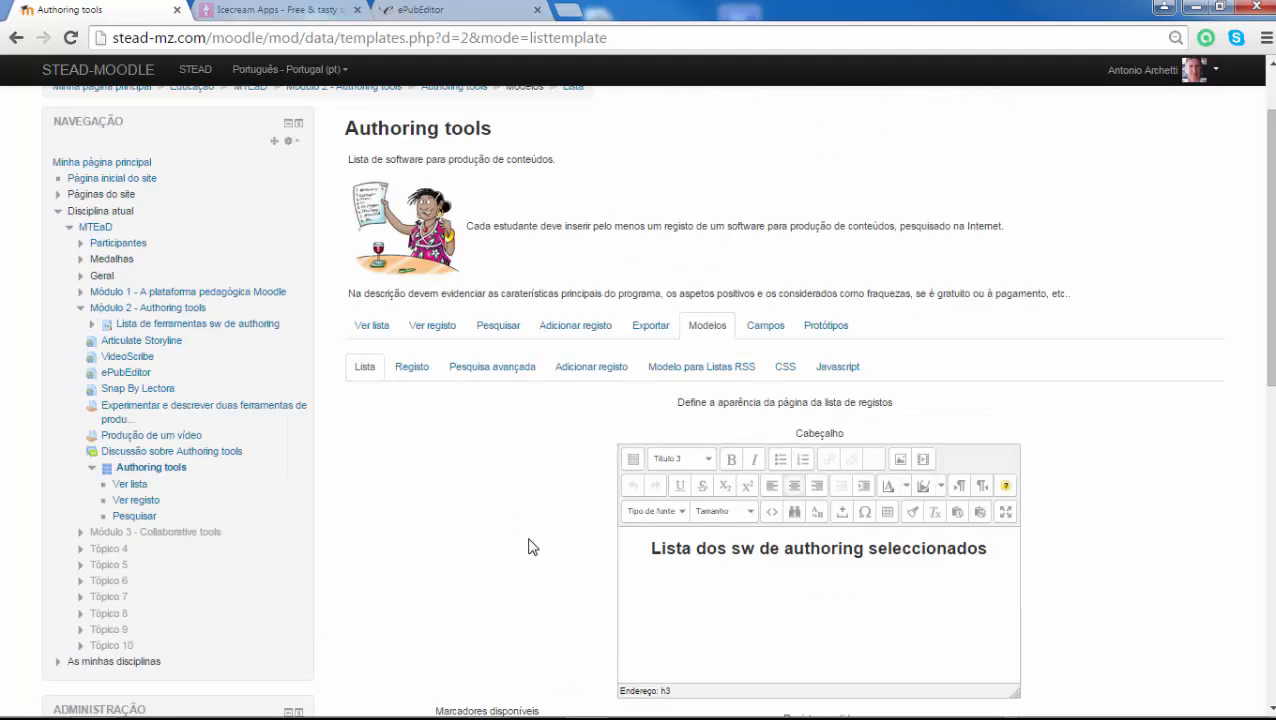
scroll(543, 586, "down", 1)
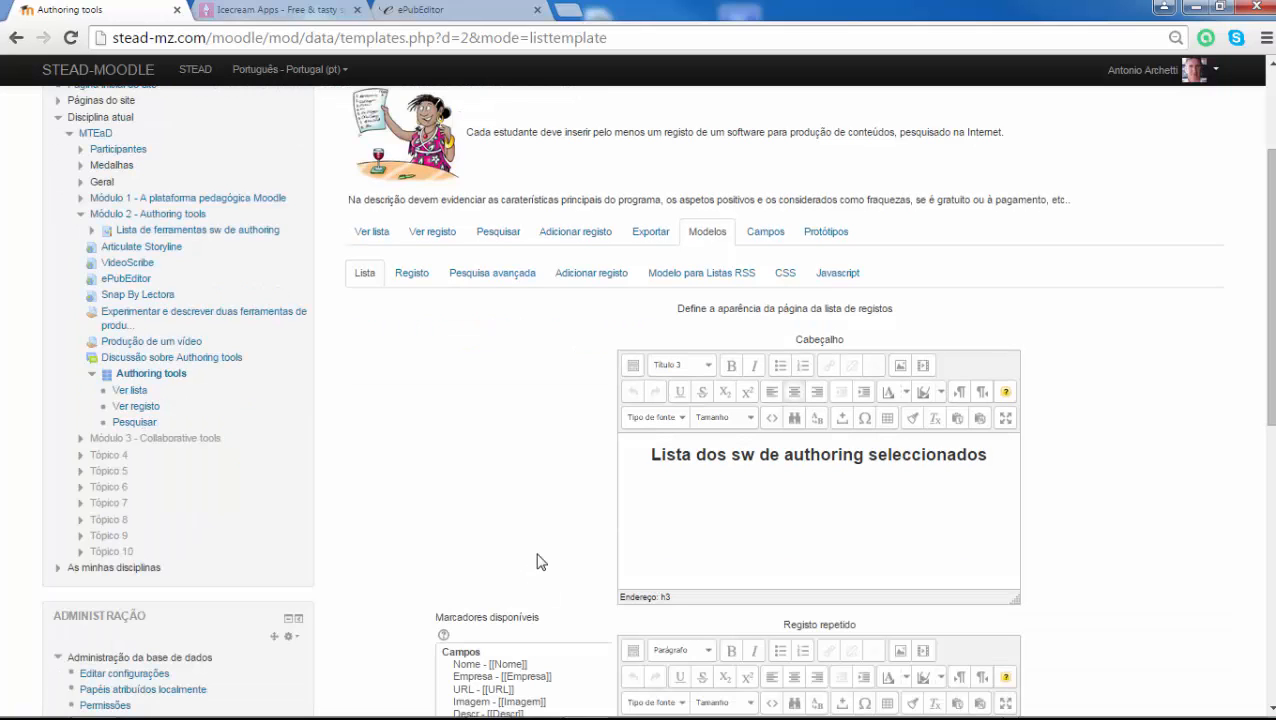
scroll(535, 545, "up", 1)
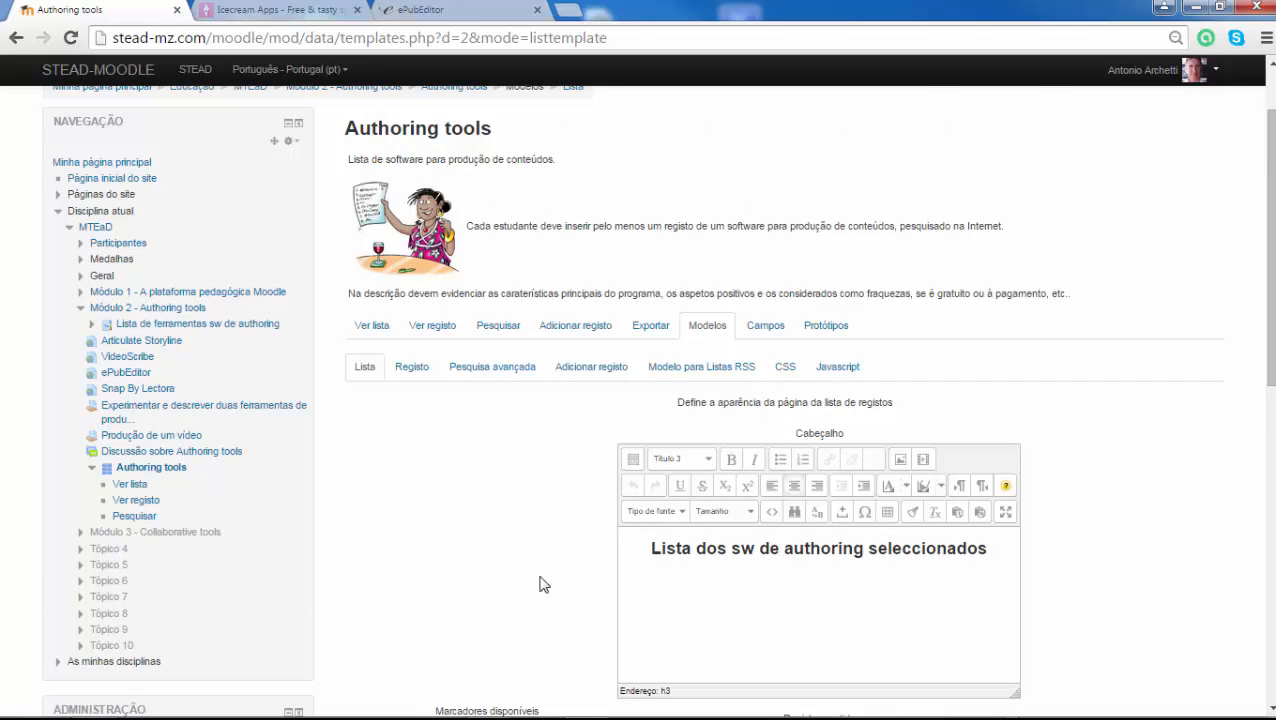
View the database's record list, checking its header, the repeated entries with their action icons, and the footer.
left_click(372, 330)
scroll(621, 586, "down", 1)
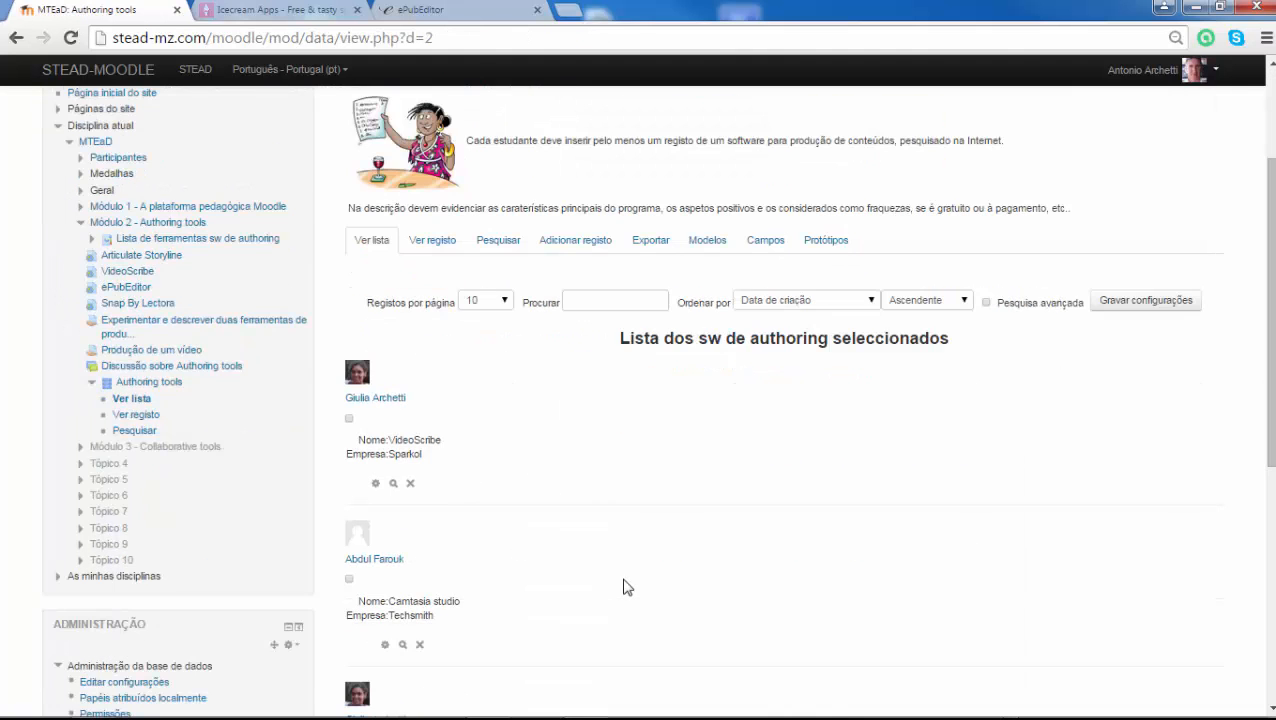
scroll(625, 585, "down", 1)
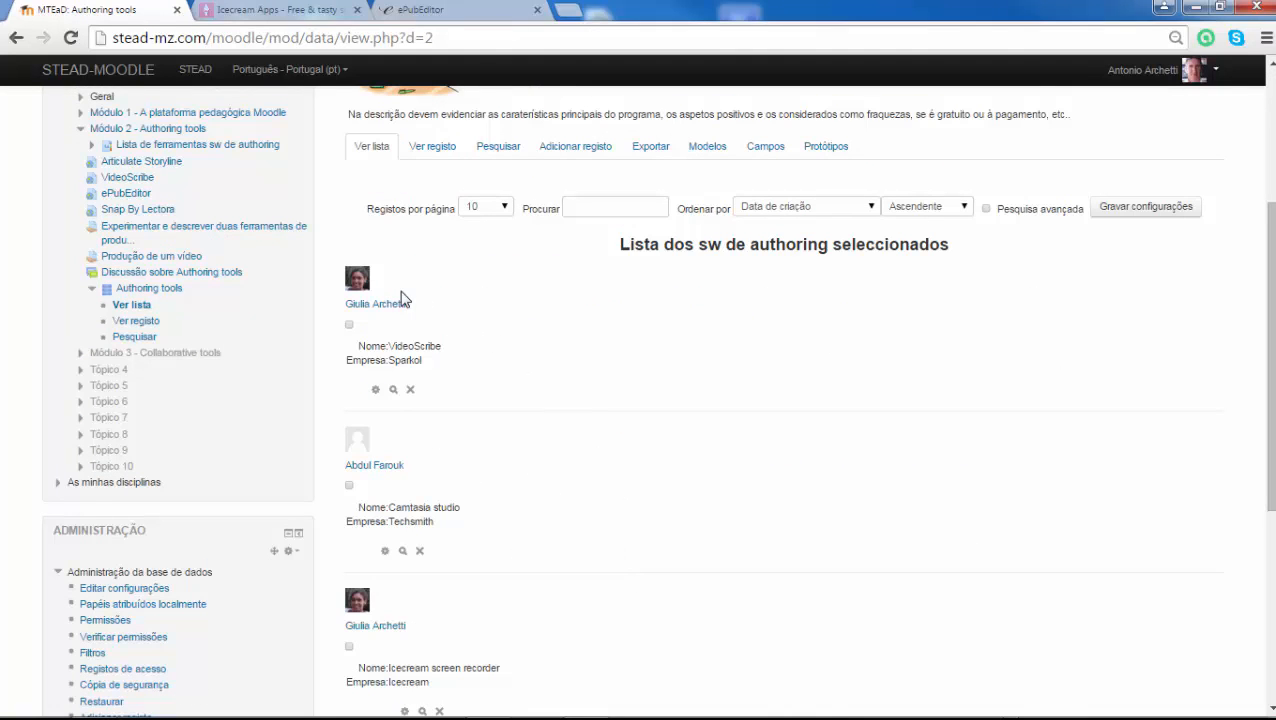
scroll(676, 489, "down", 1)
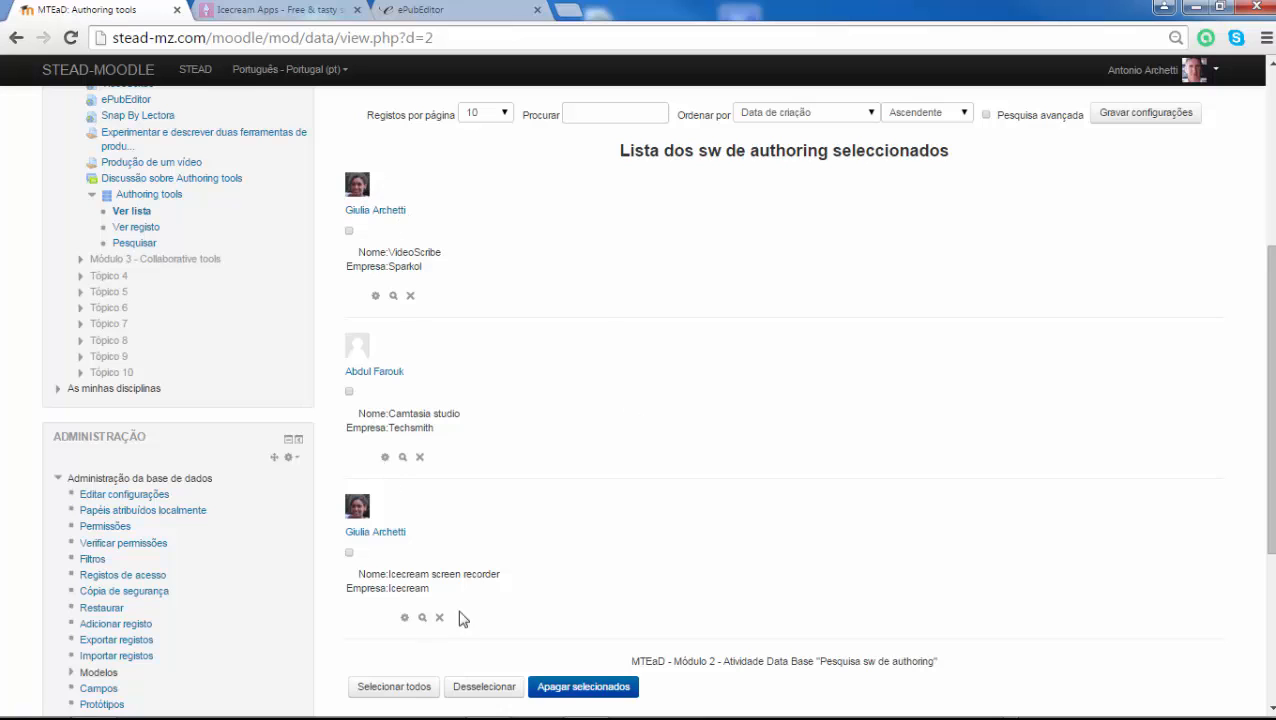
scroll(627, 549, "down", 1)
scroll(627, 549, "up", 2)
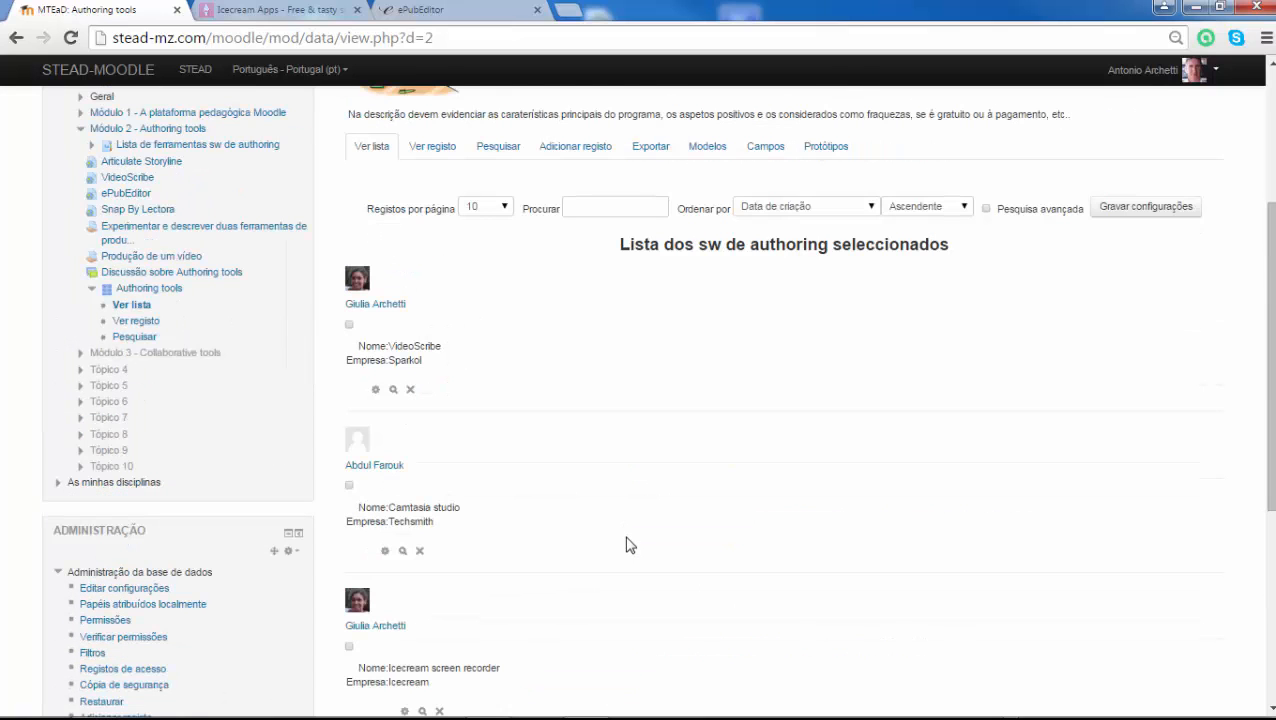
Open the full VideoScribe record from the list and review its company, URL, image and description.
left_click(394, 391)
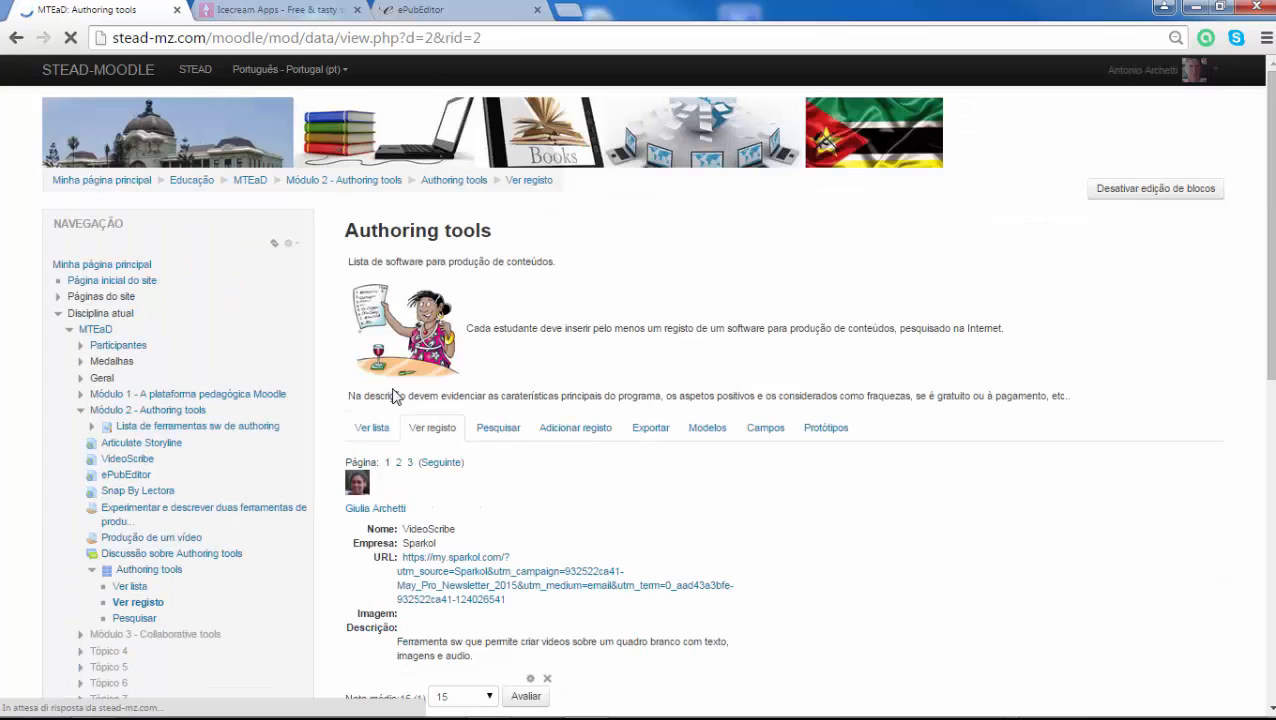
scroll(1116, 498, "down", 4)
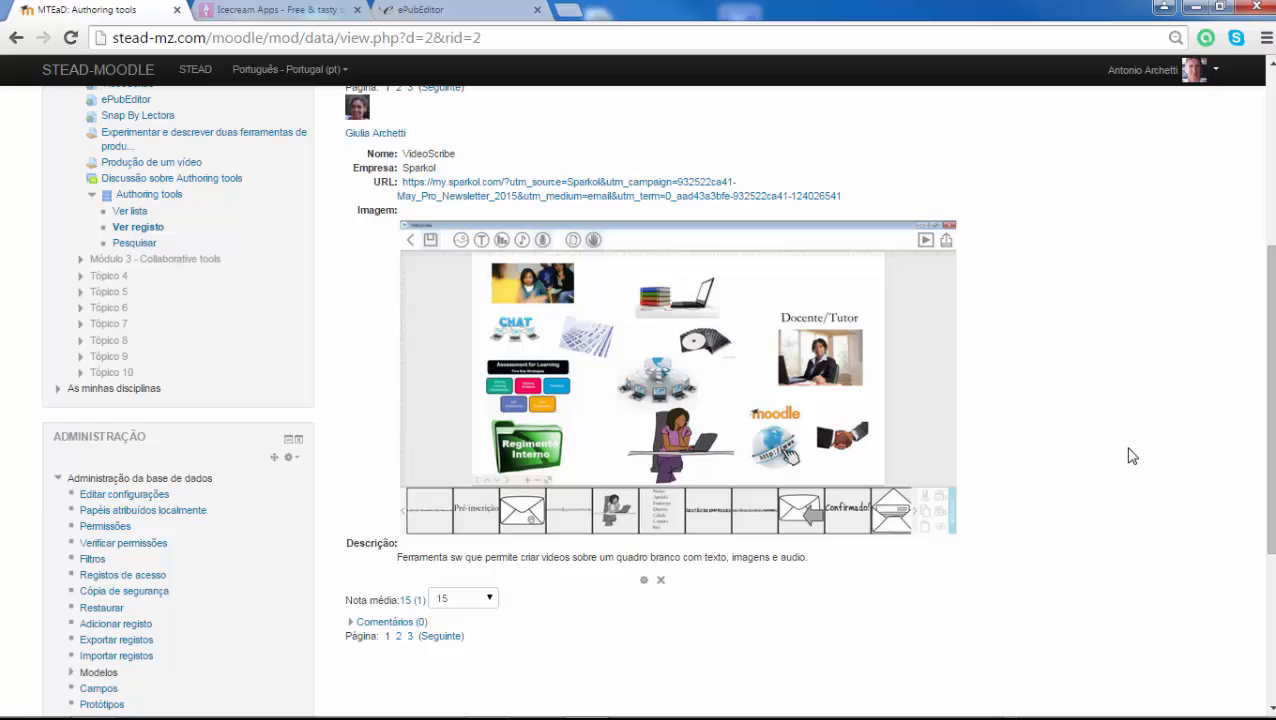
scroll(1120, 462, "up", 1)
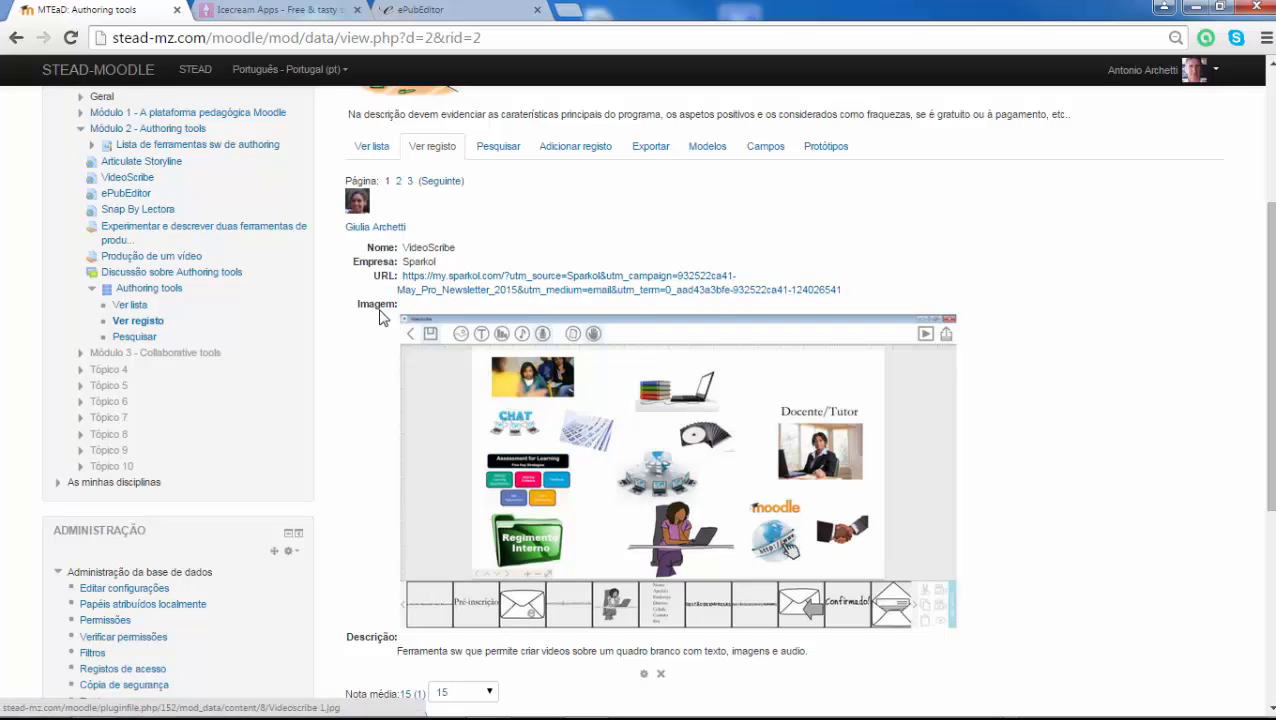
Rate the VideoScribe record with a grade of 18.
scroll(1025, 438, "down", 3)
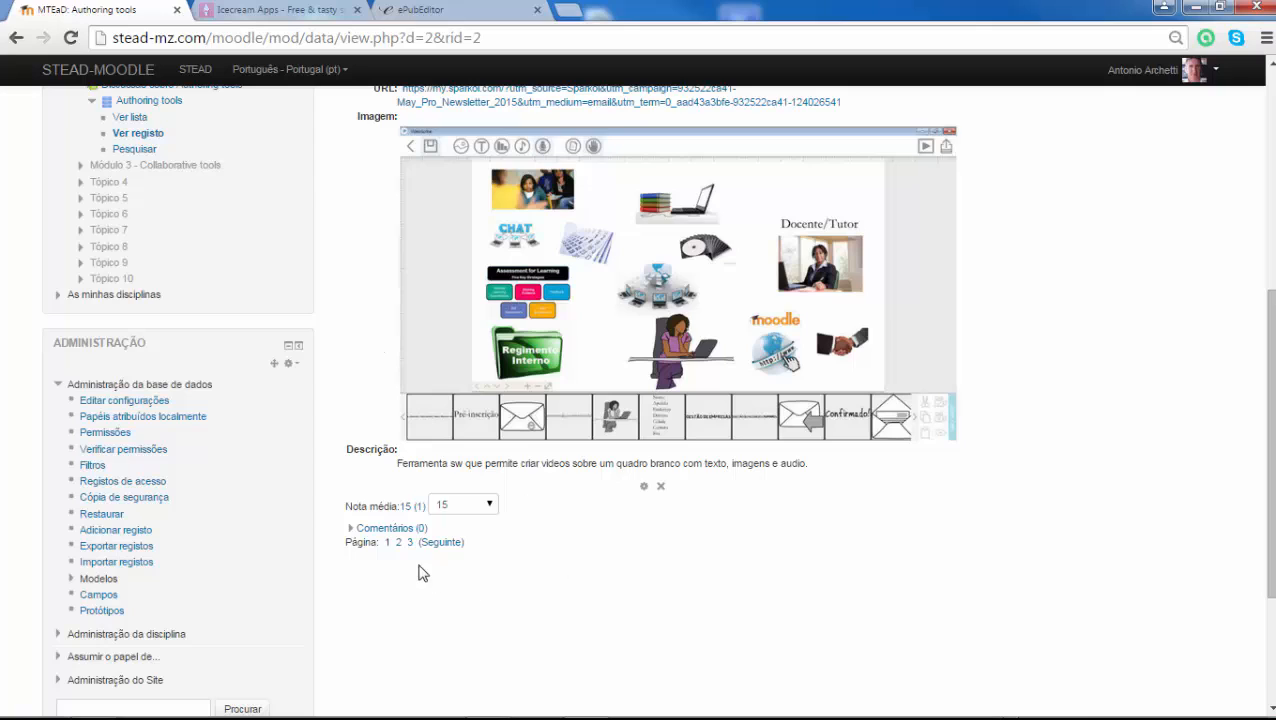
left_click(490, 508)
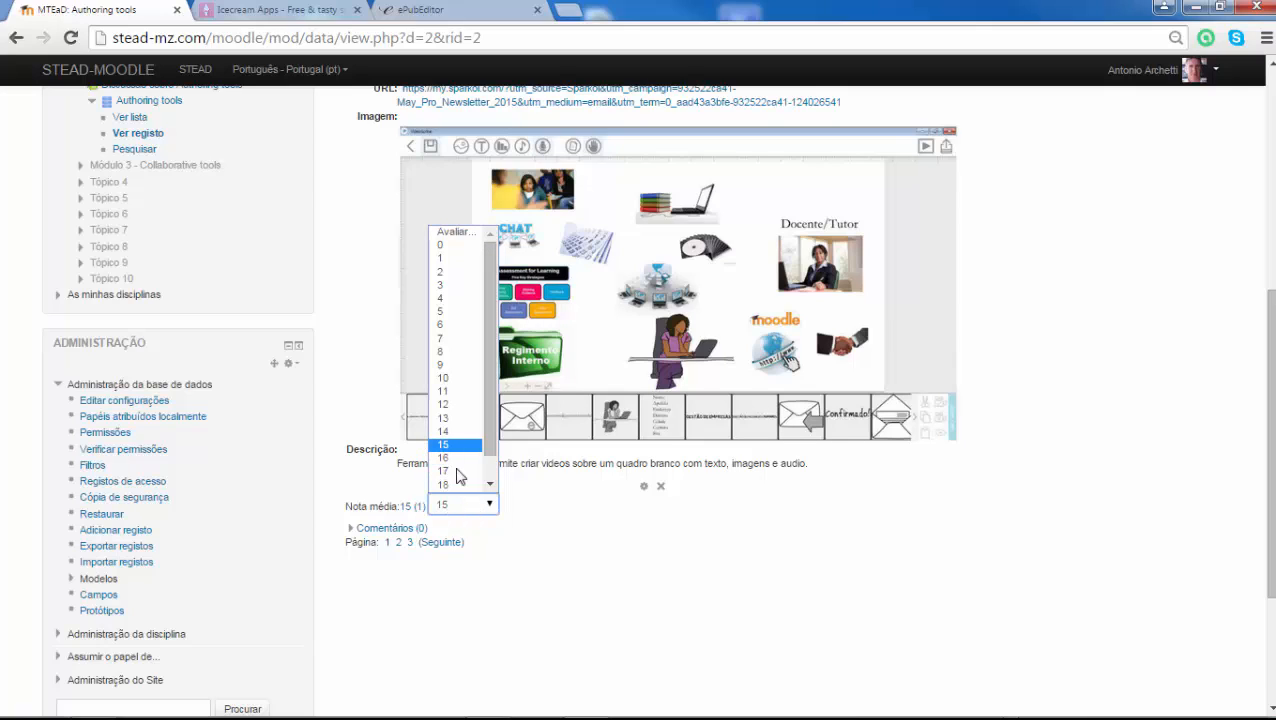
left_click(446, 484)
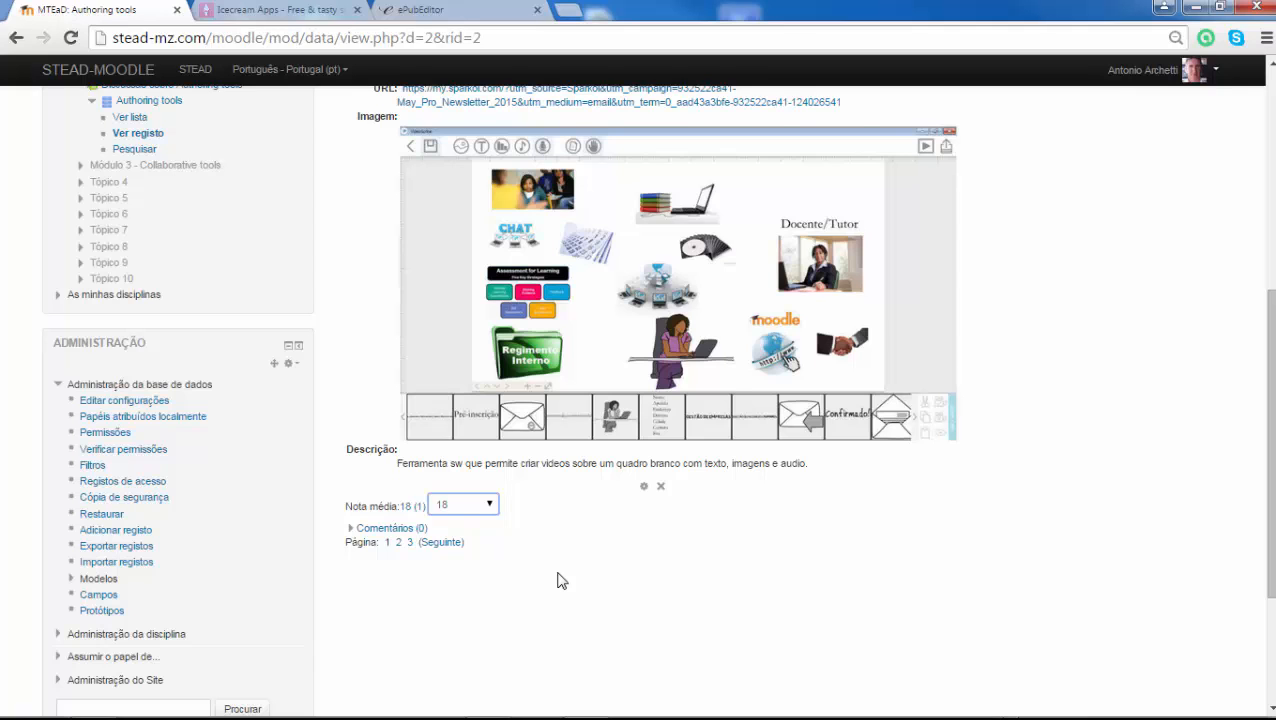
Start a new record, go through its Nome do sw, Empresa and URL fields without filling them, and add mensagens 1.jpg as Imagem.
scroll(560, 580, "up", 3)
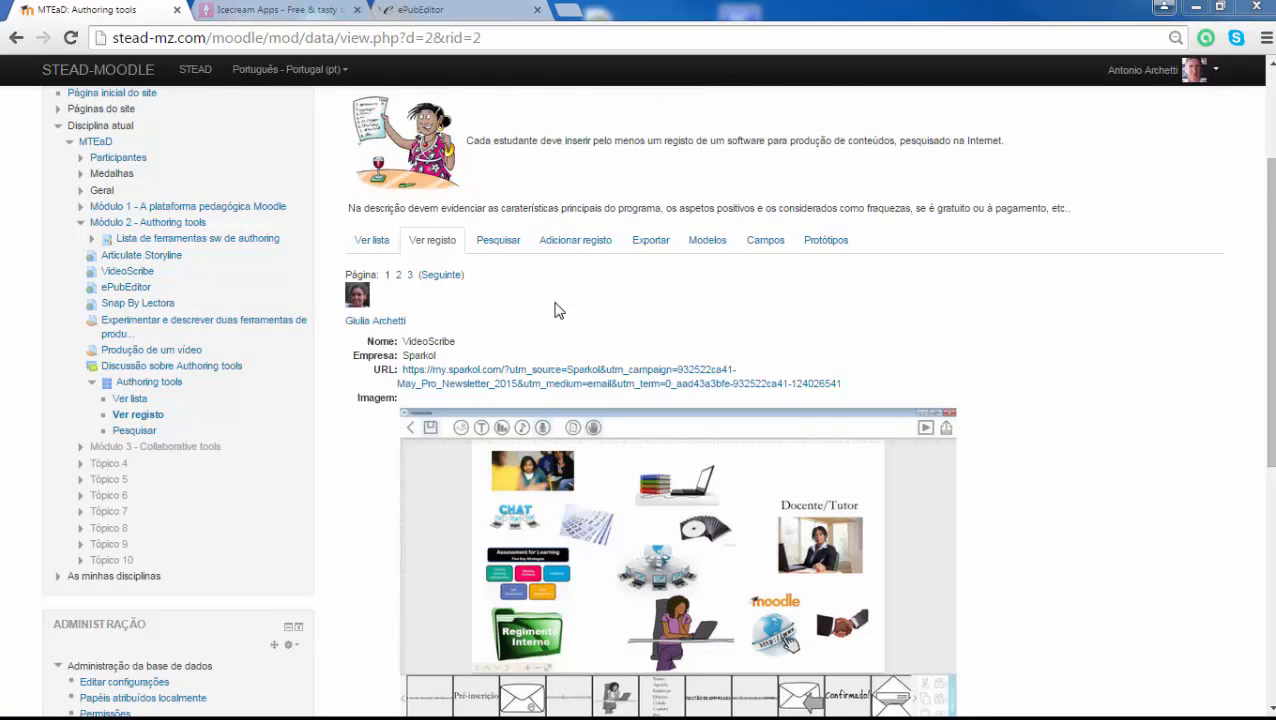
left_click(566, 246)
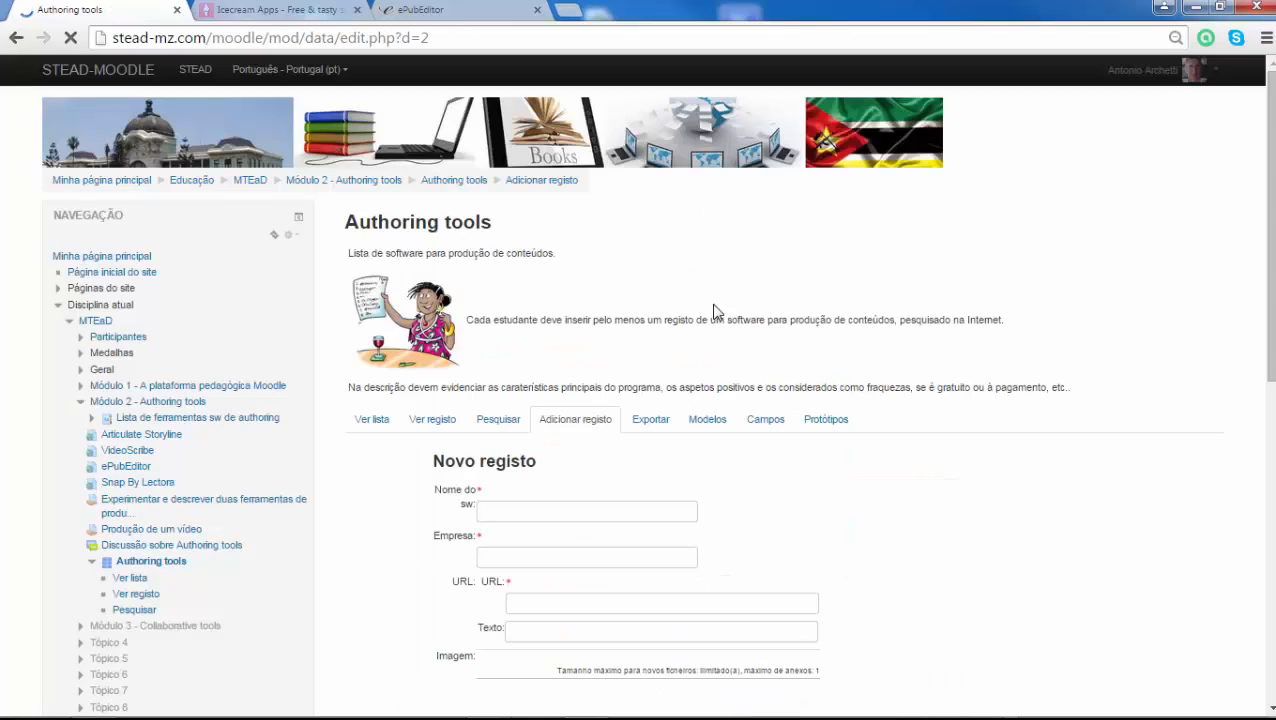
scroll(995, 519, "down", 2)
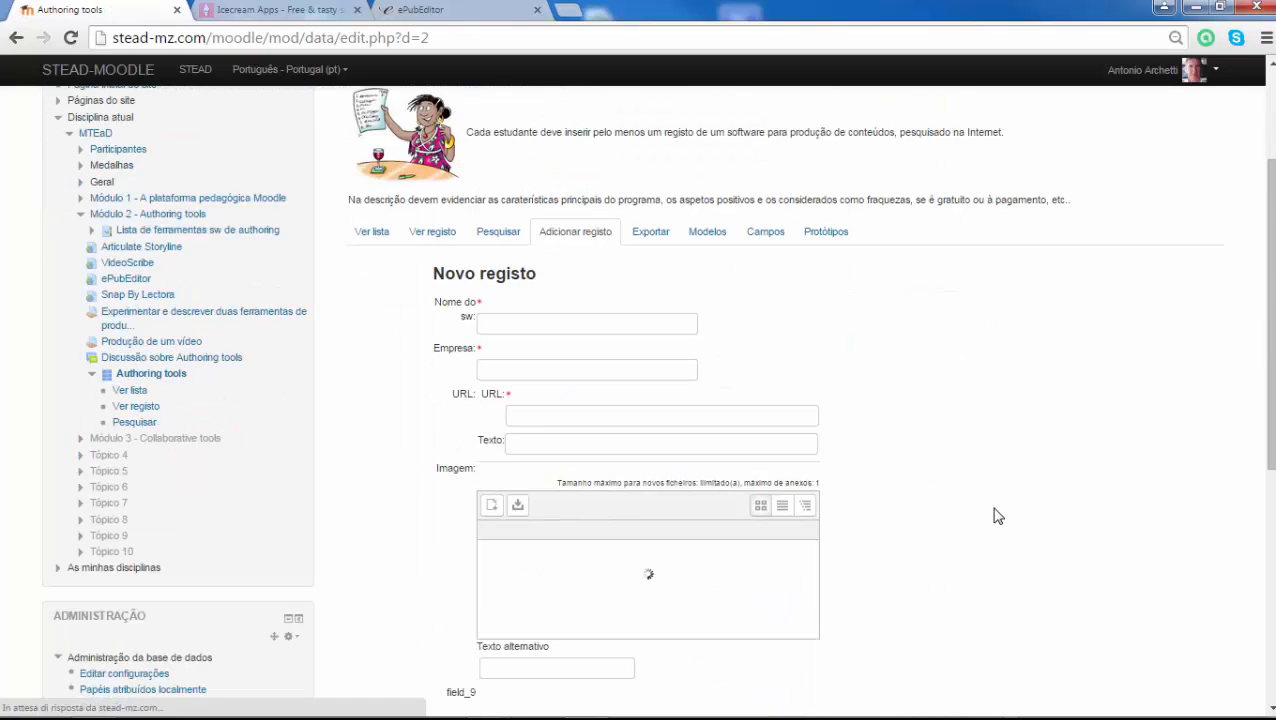
left_click(495, 322)
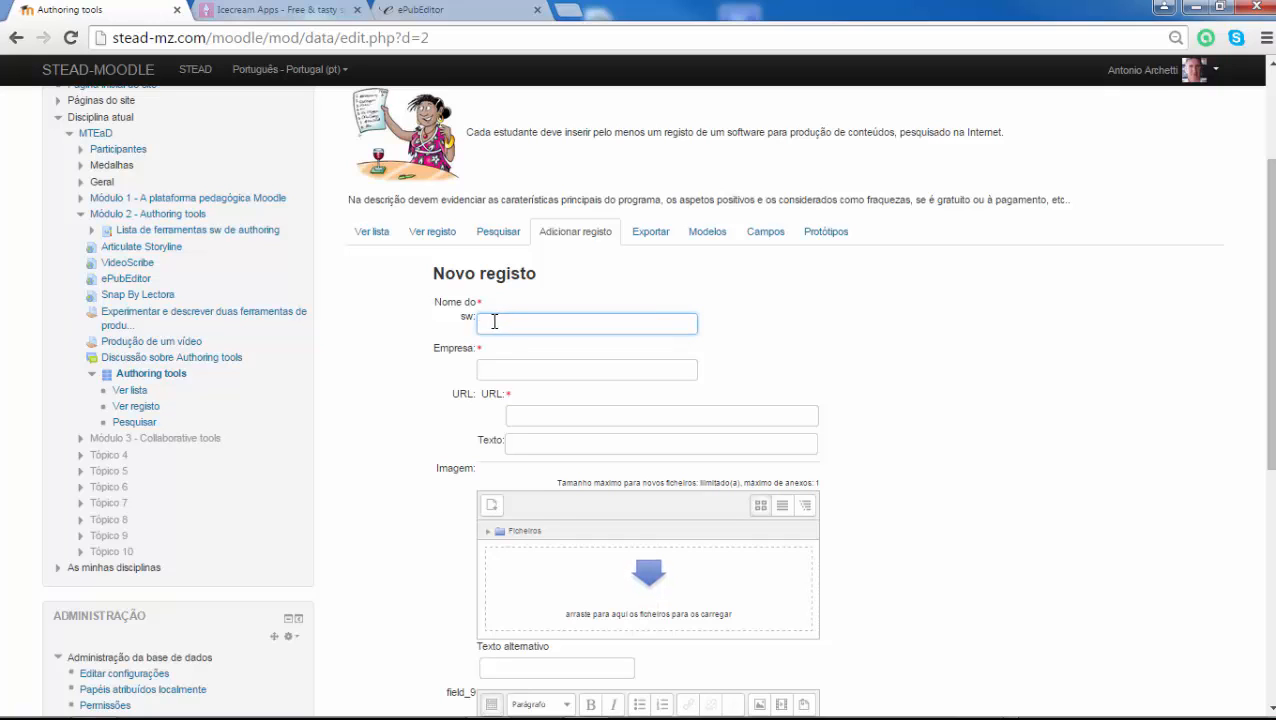
left_click(518, 366)
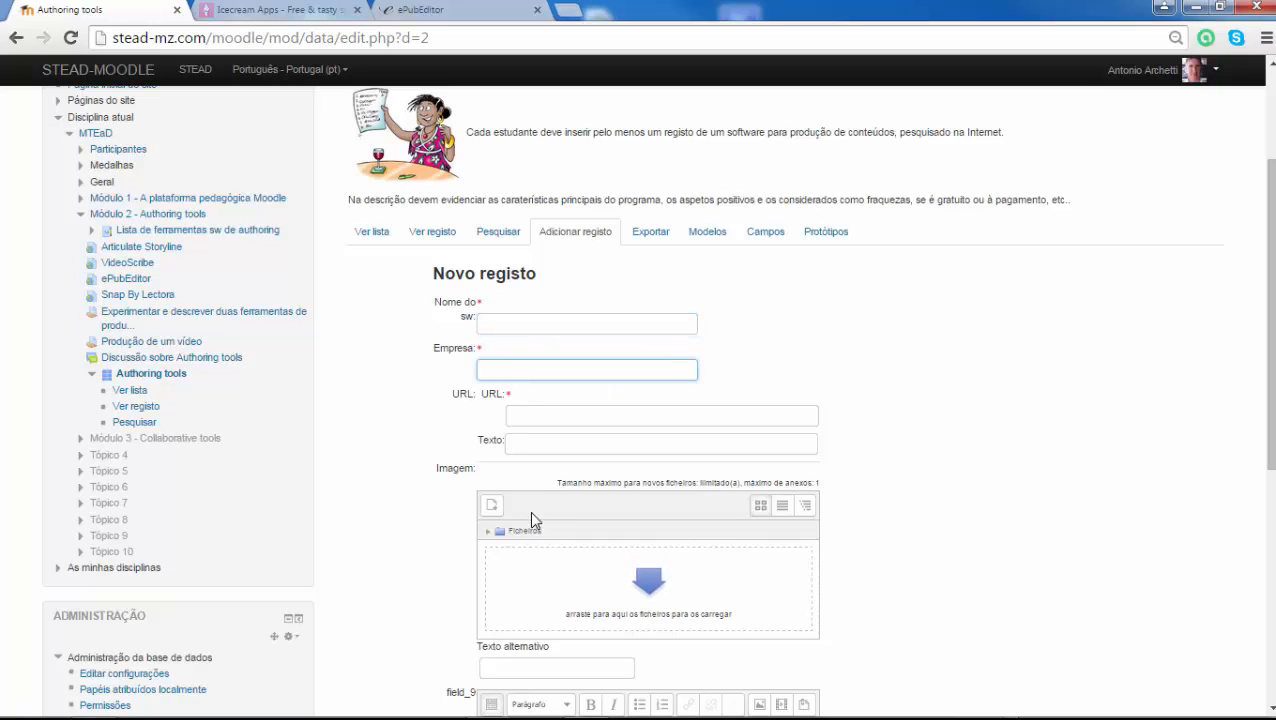
left_click(535, 417)
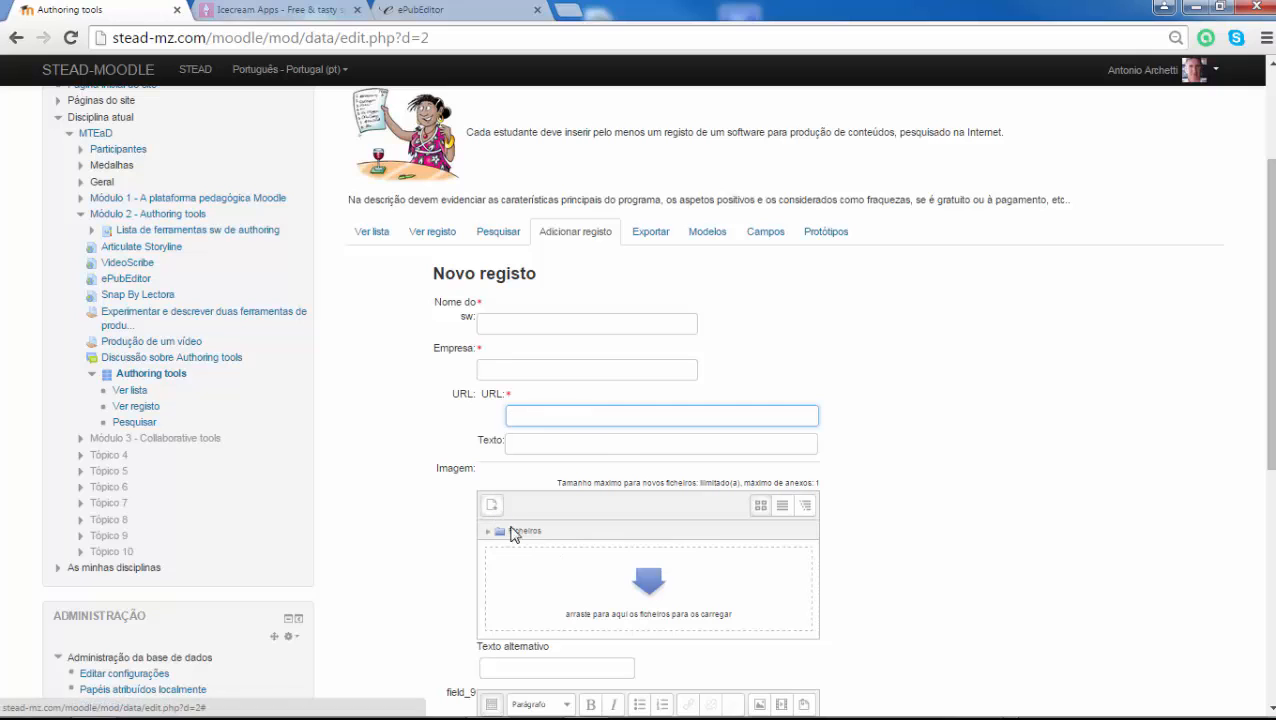
scroll(940, 450, "down", 3)
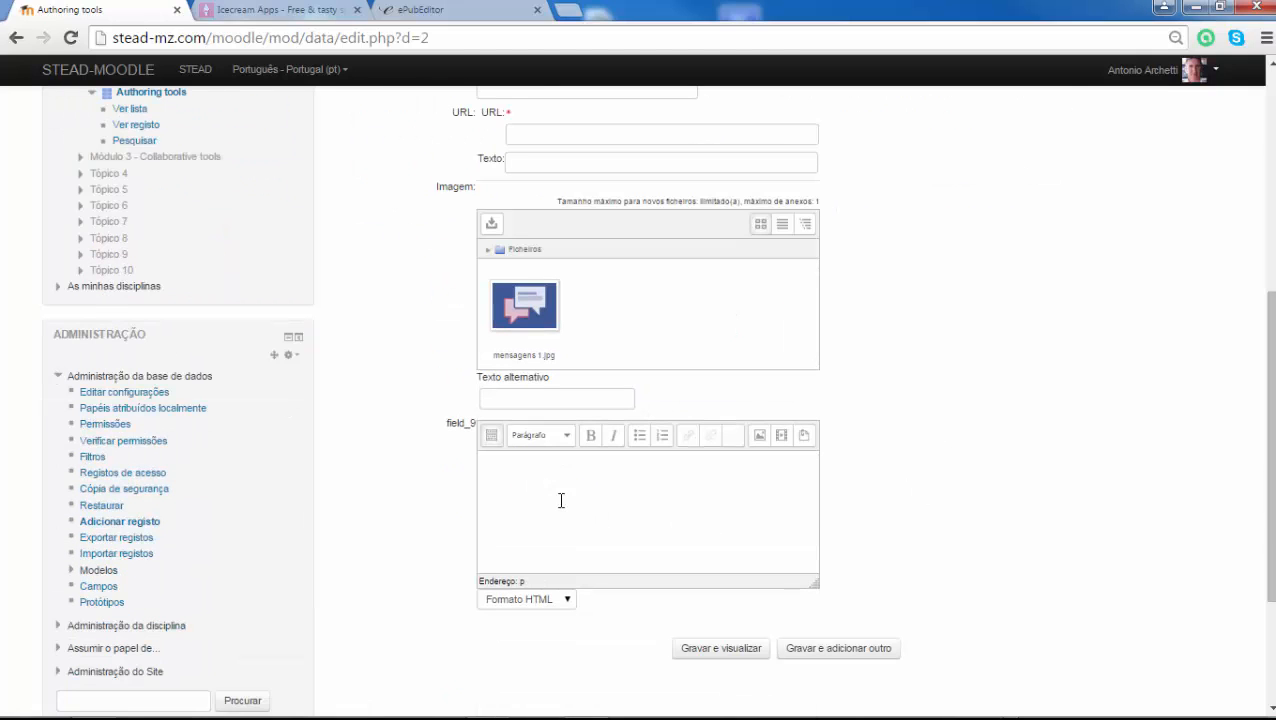